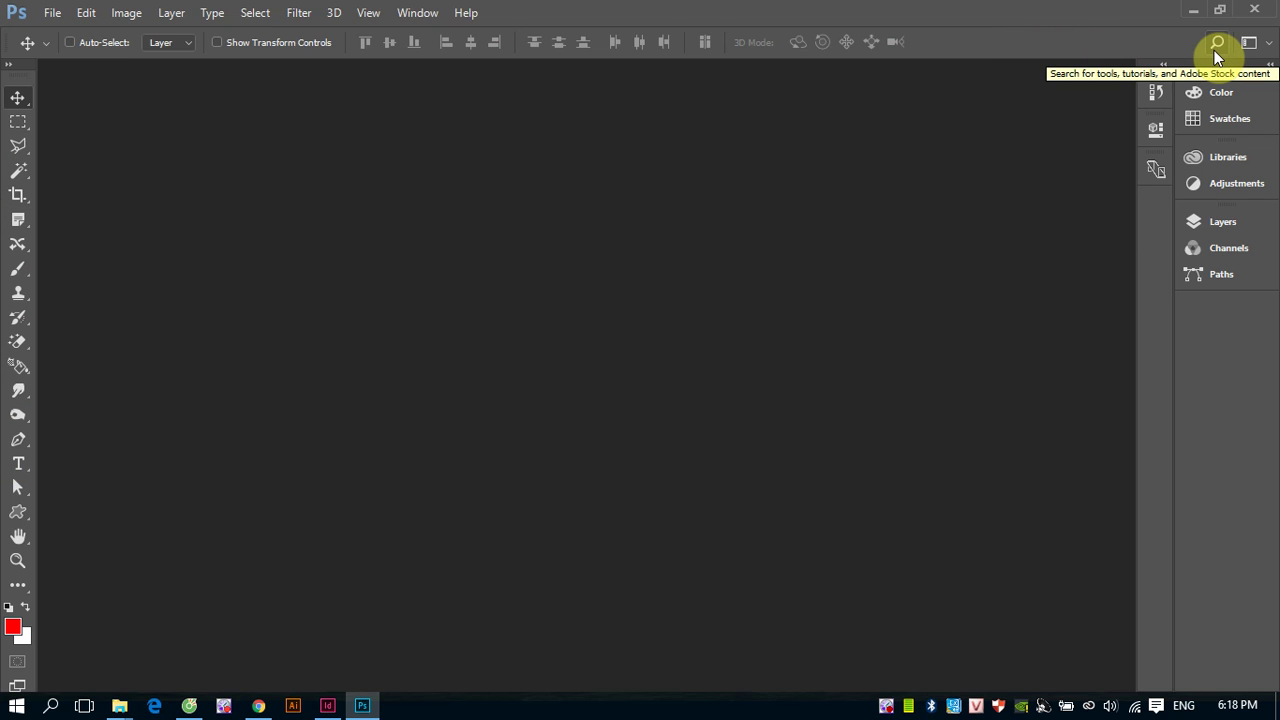
Apply the 3D workspace and expand its Properties panel from the icon dock.
{"action": "left_click", "coordinate": [1271, 46]}
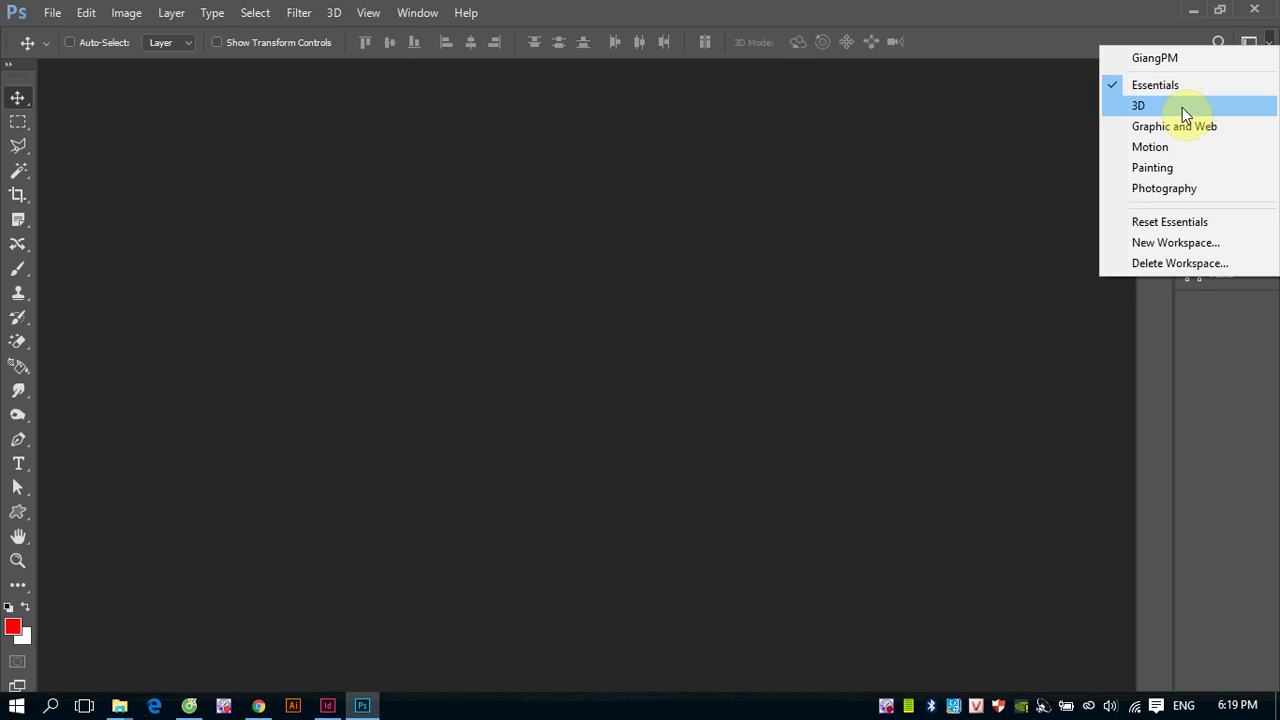
{"action": "left_click", "coordinate": [1186, 106]}
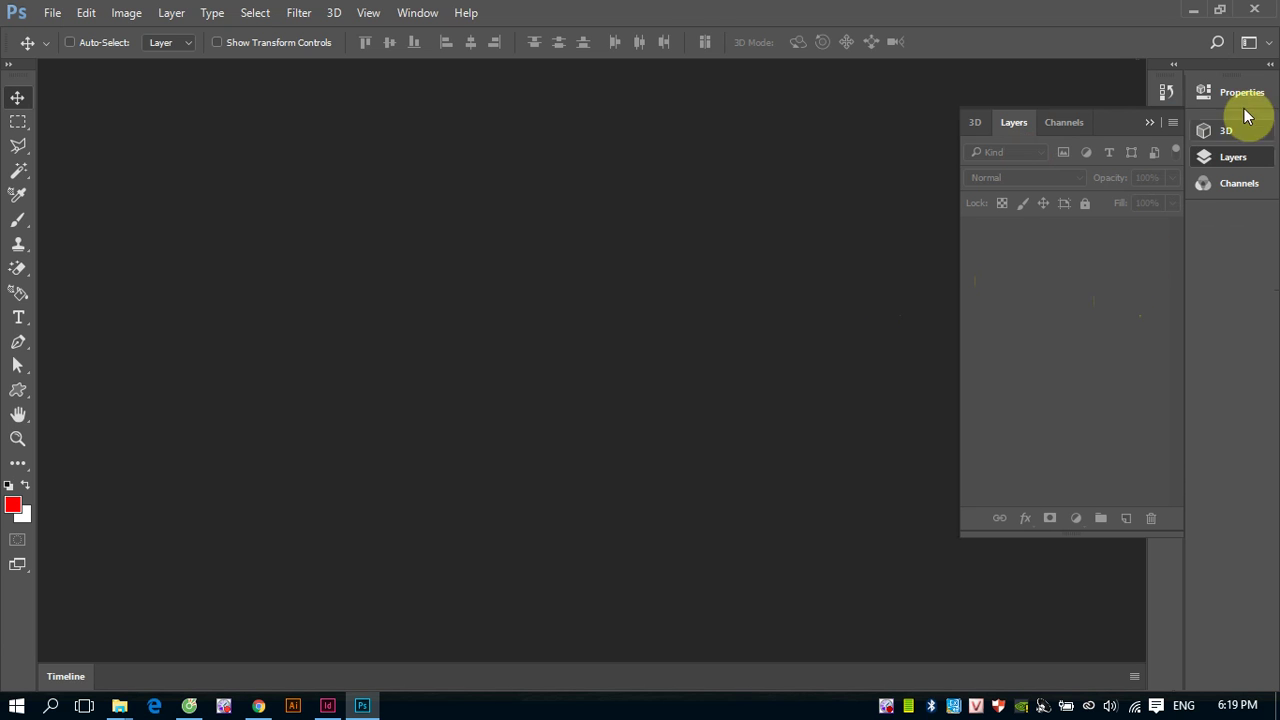
{"action": "left_click", "coordinate": [1270, 66]}
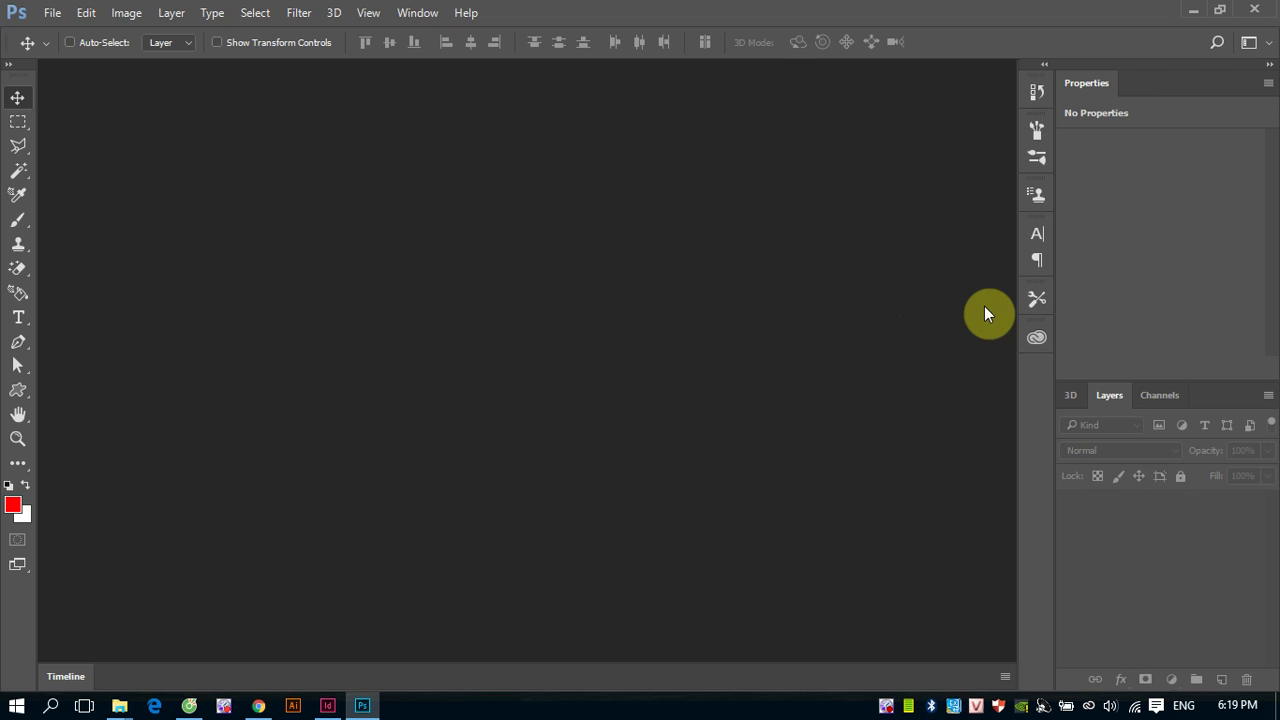
{"action": "left_click", "coordinate": [1266, 42]}
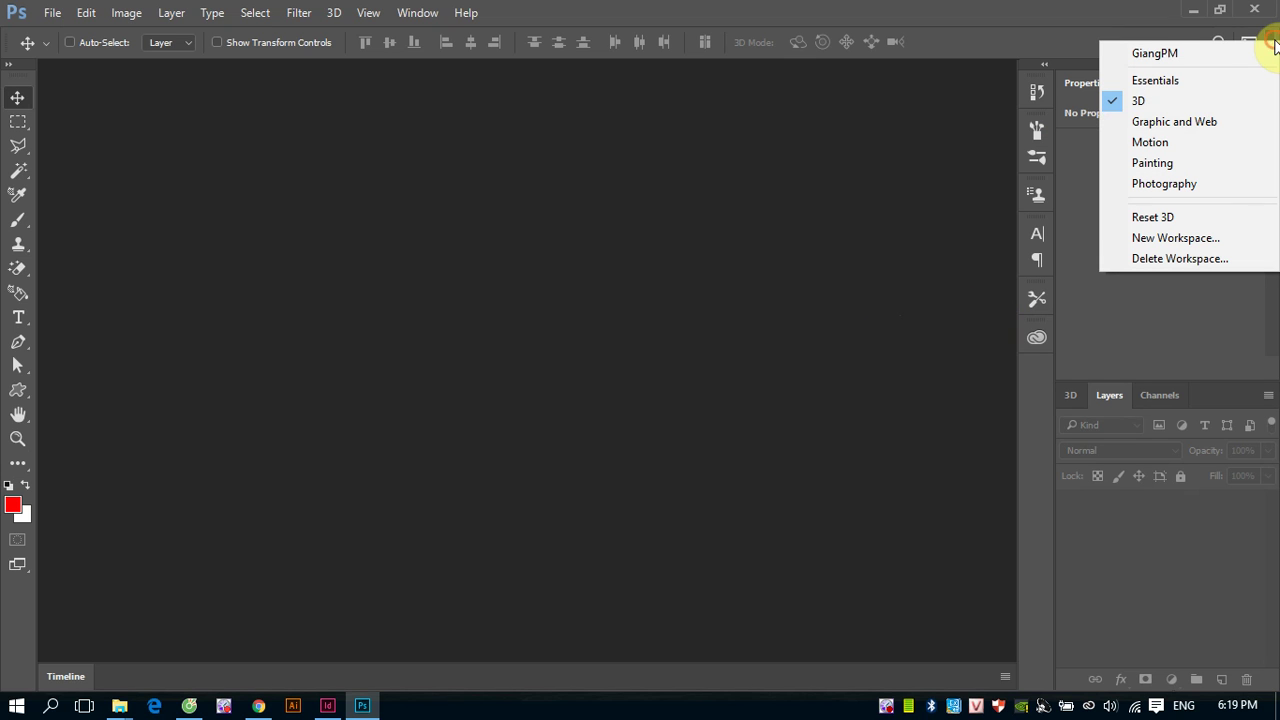
Try Graphic and Web, then settle on the Motion workspace with Timeline, Histogram and Libraries panels.
{"action": "left_click", "coordinate": [1177, 123]}
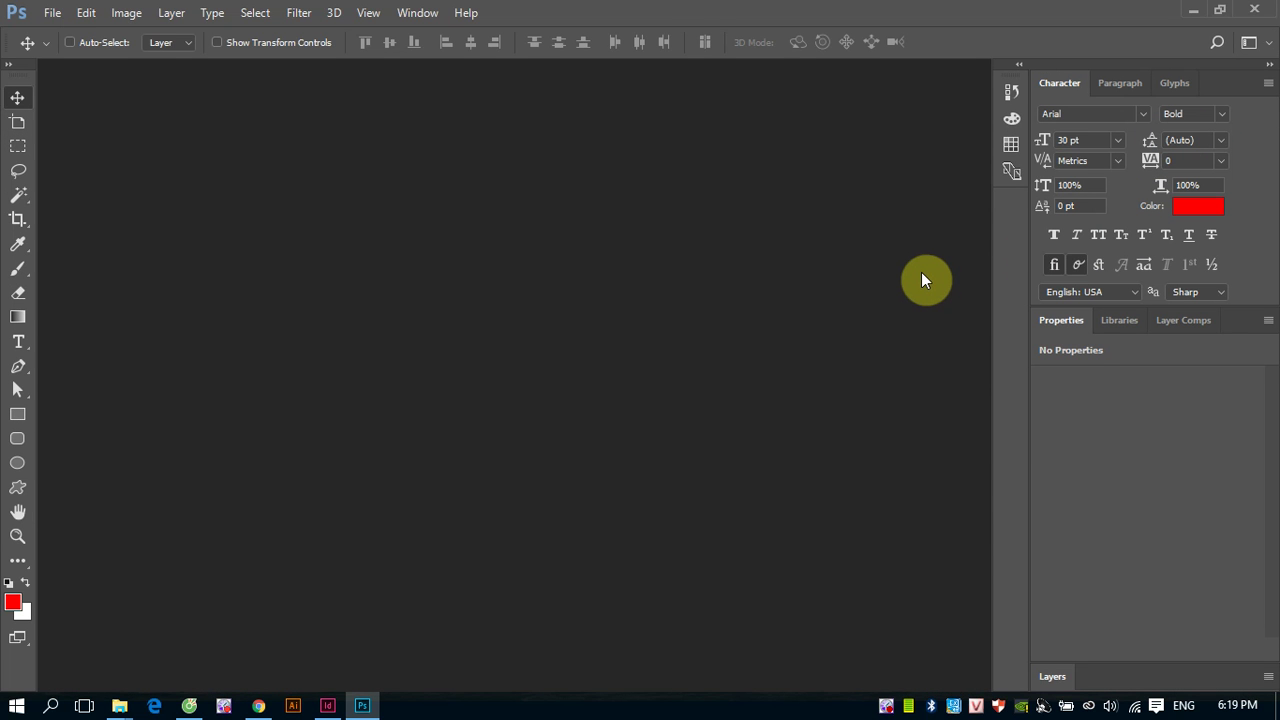
{"action": "left_click", "coordinate": [1270, 44]}
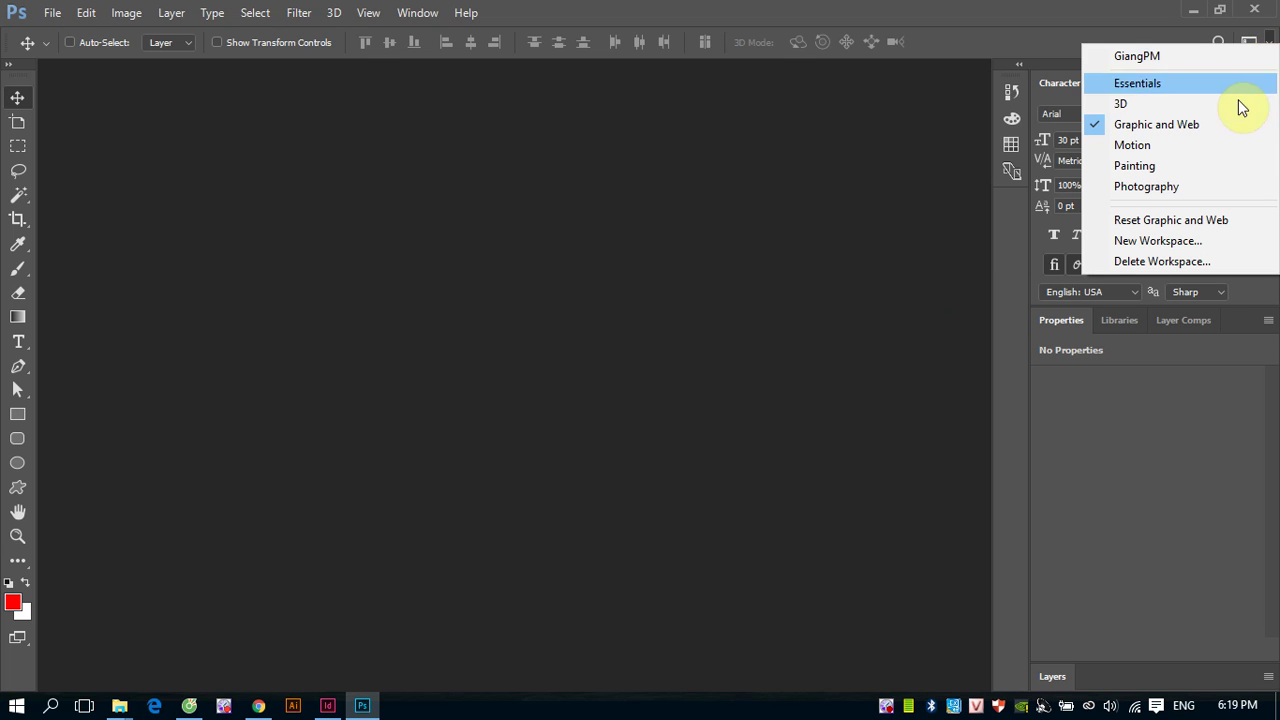
{"action": "left_click", "coordinate": [1163, 144]}
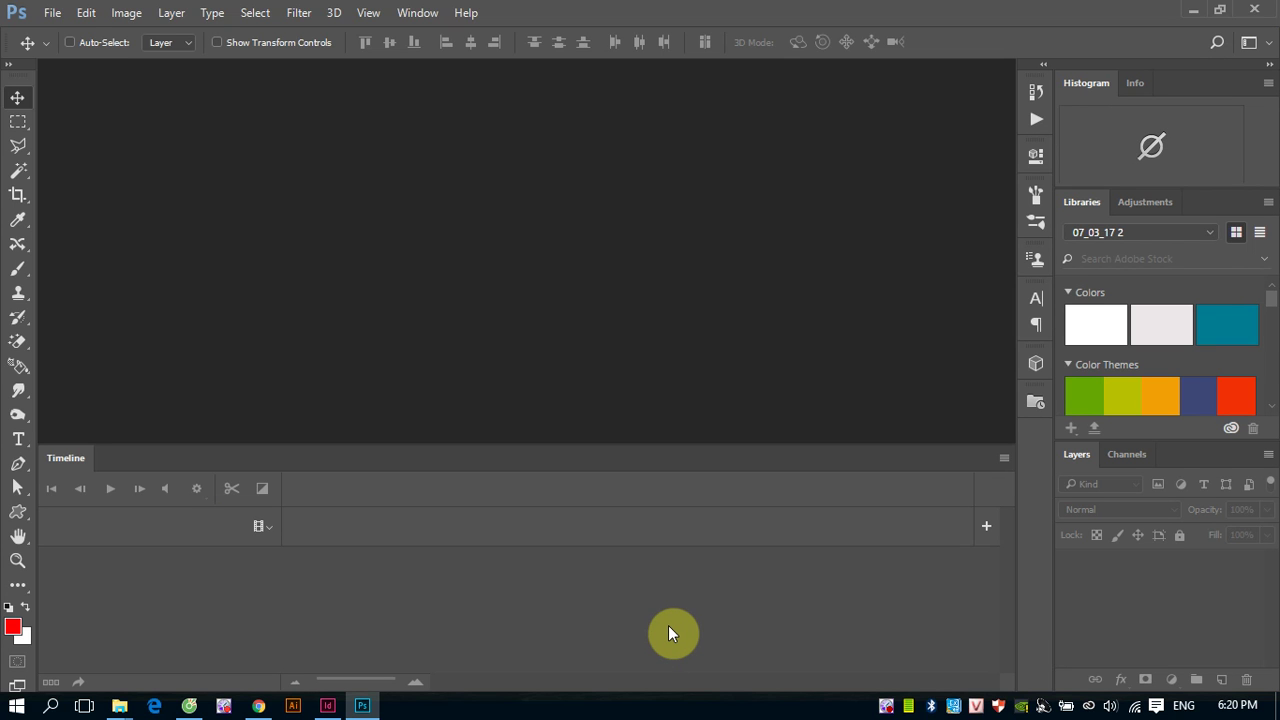
{"action": "left_click", "coordinate": [1273, 50]}
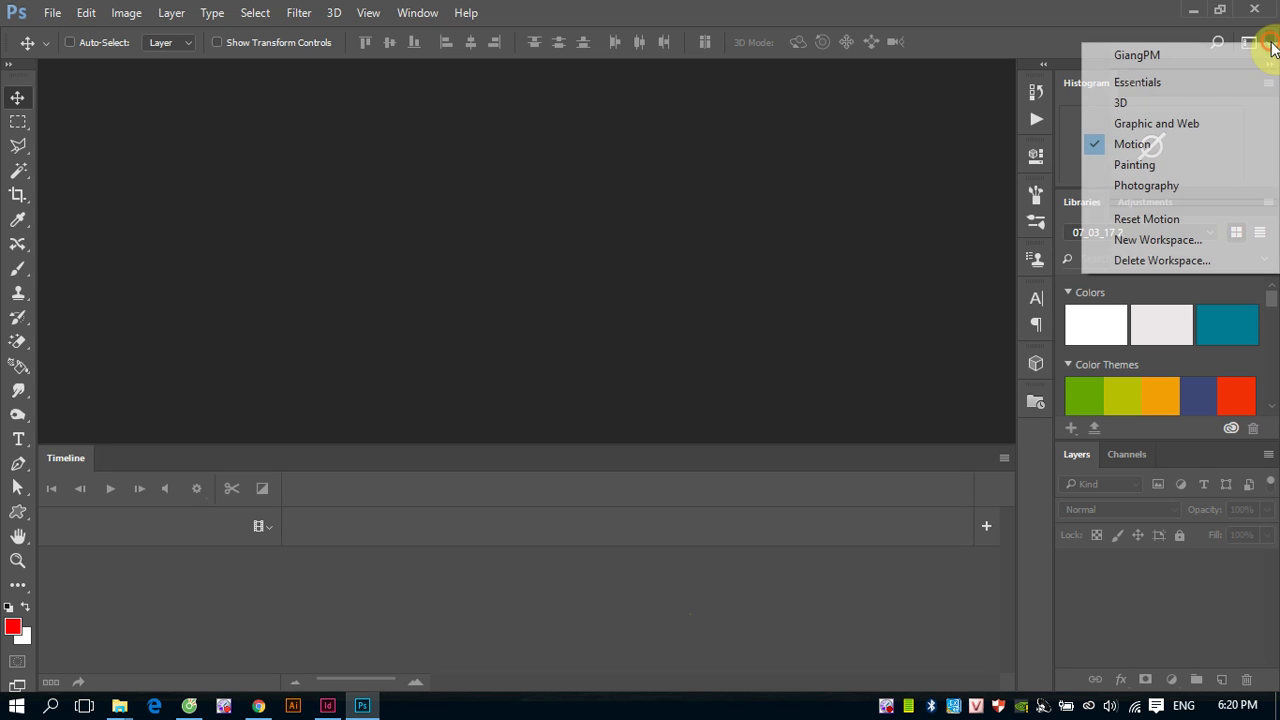
Apply the Painting workspace with its Swatches, Brush Presets and Layers panels.
{"action": "left_click", "coordinate": [1160, 165]}
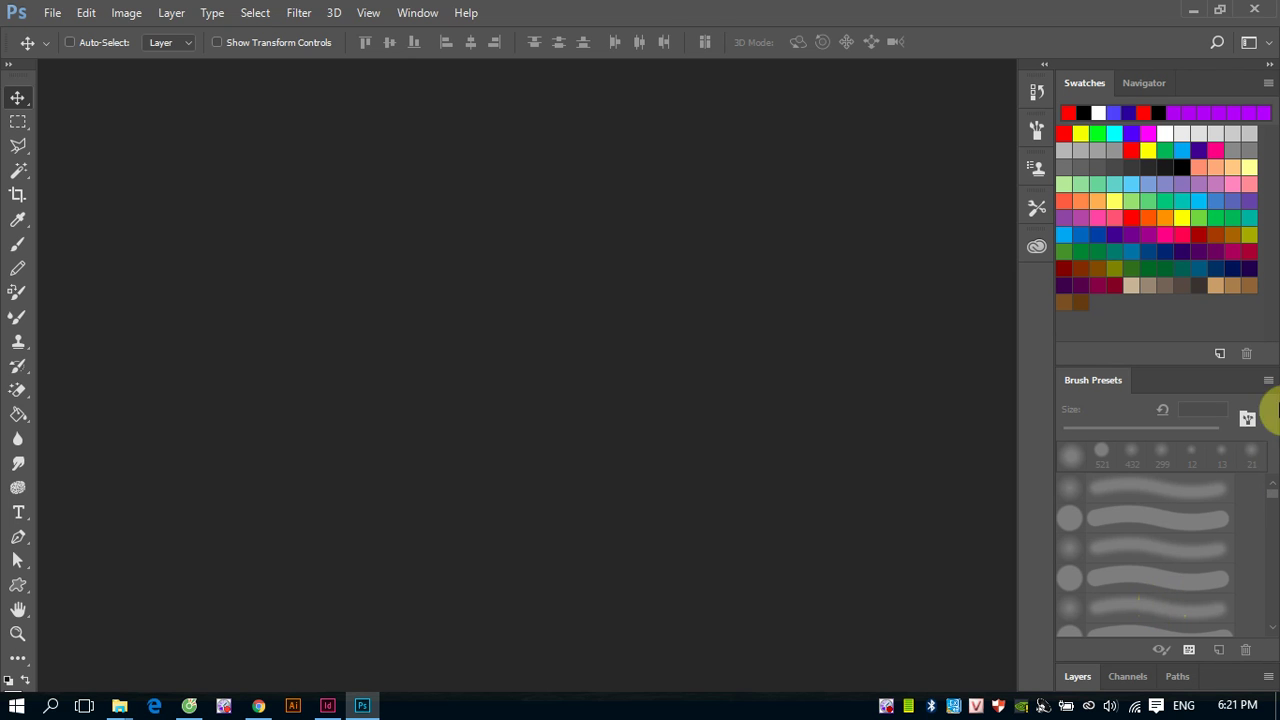
{"action": "left_click", "coordinate": [1272, 43]}
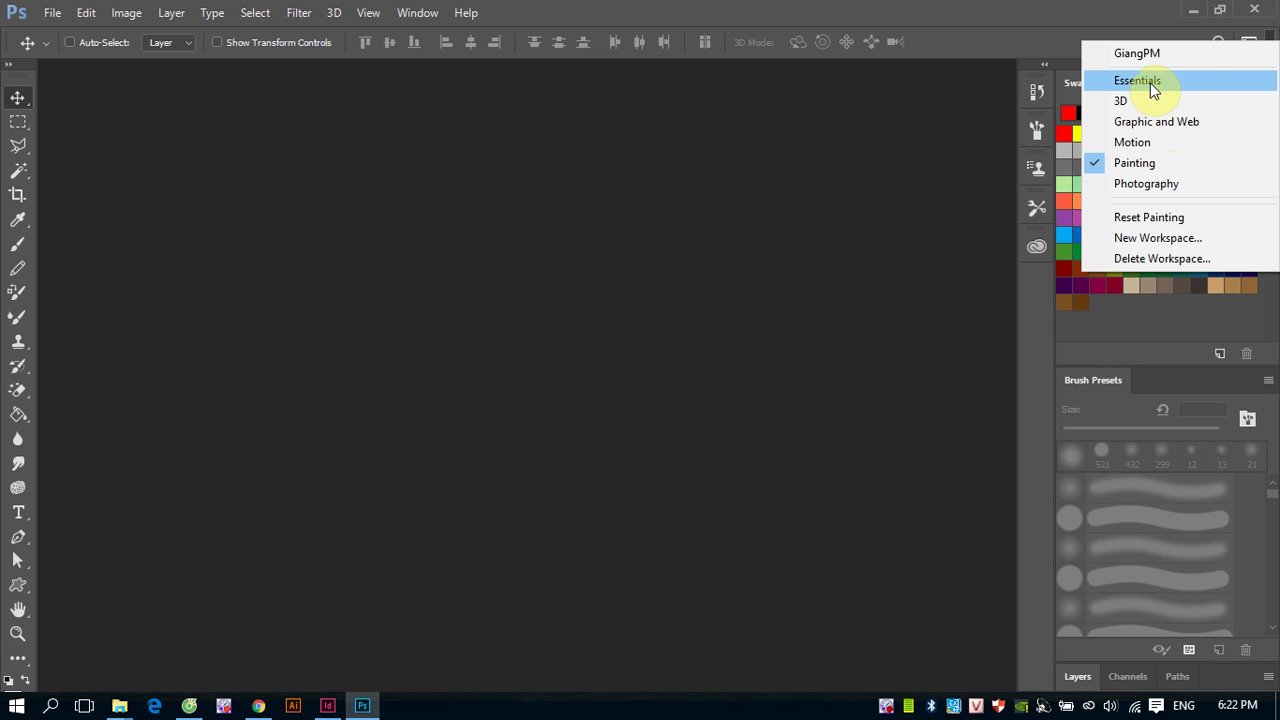
Switch back to Essentials, then apply the custom saved workspace at the top of the list.
{"action": "left_click", "coordinate": [1150, 83]}
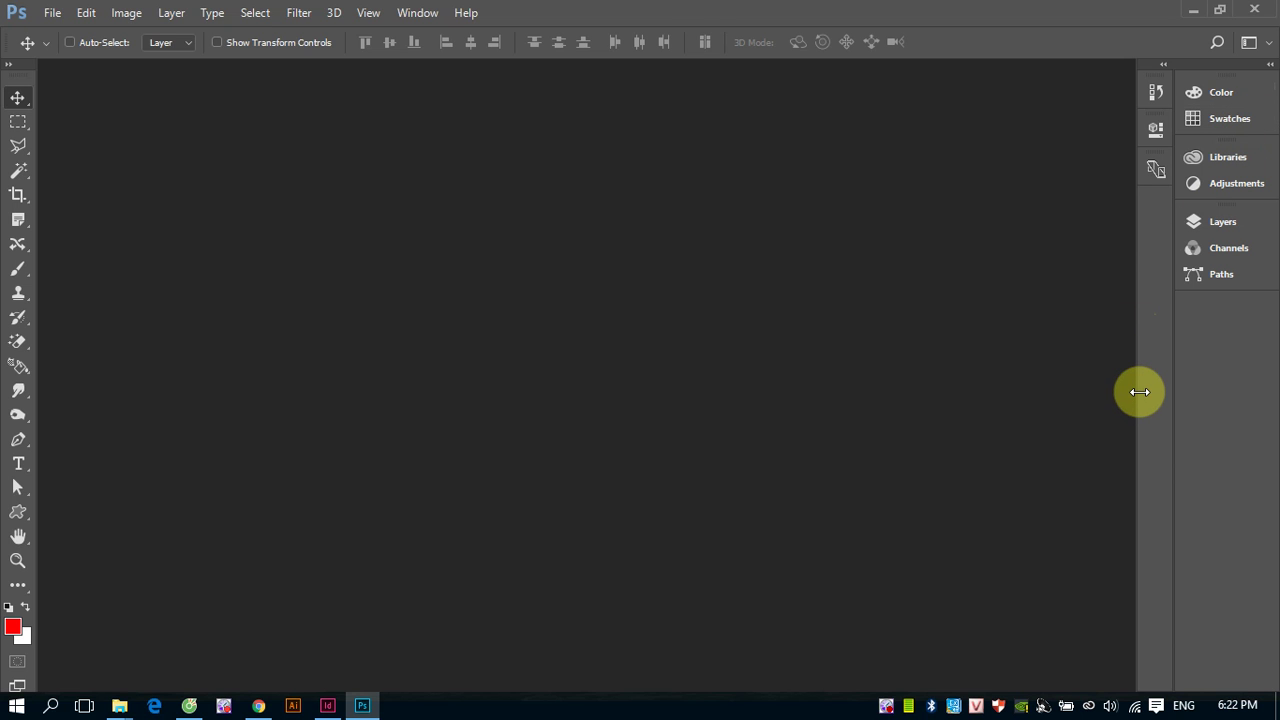
{"action": "left_click", "coordinate": [1267, 45]}
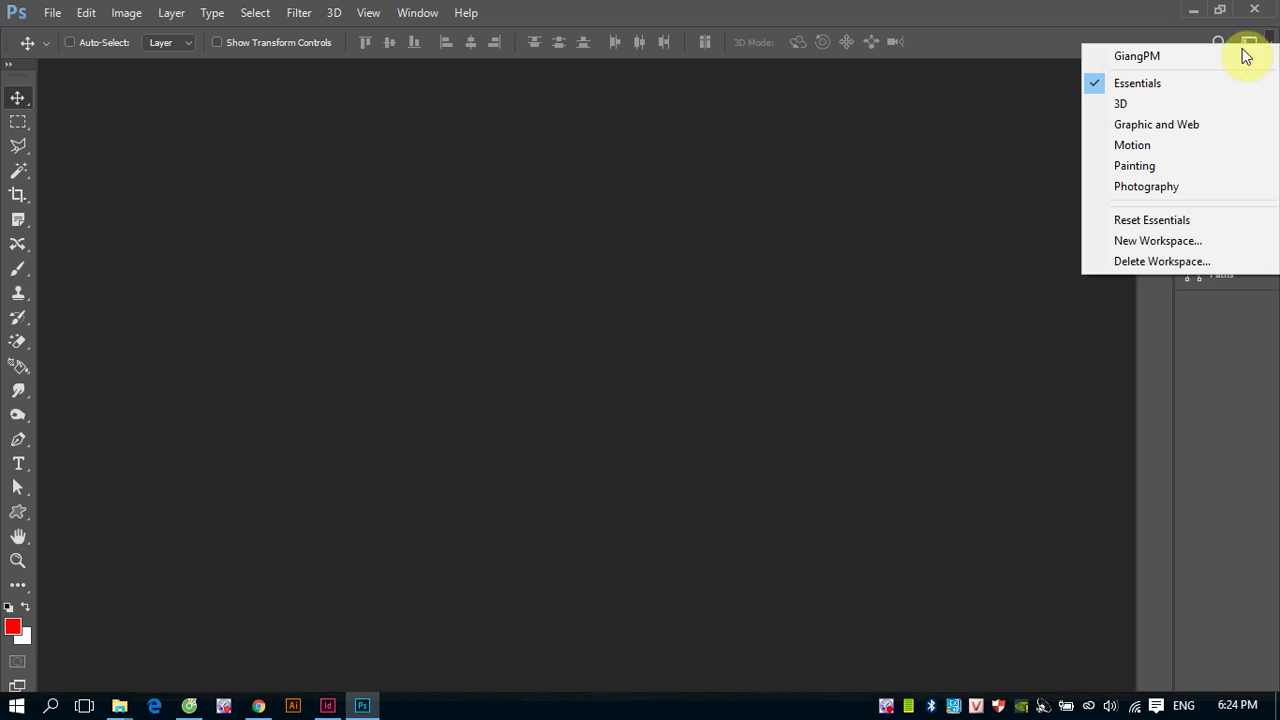
{"action": "left_click", "coordinate": [1146, 66]}
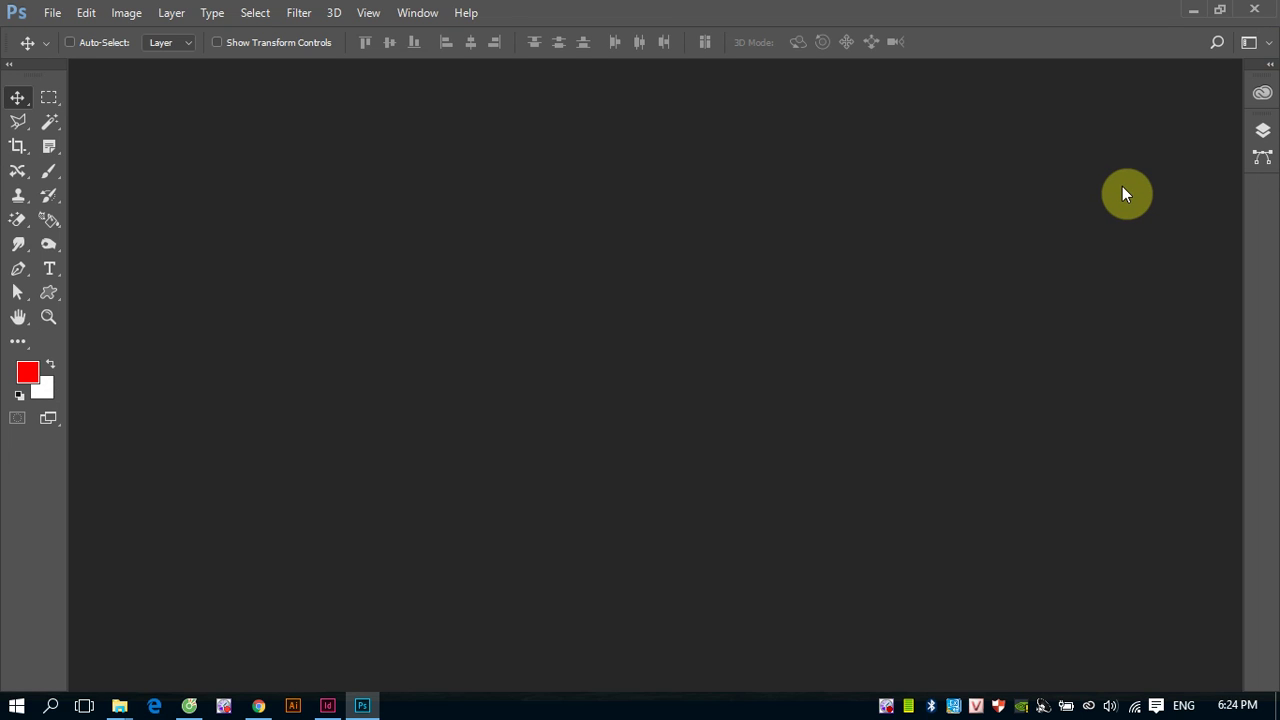
Begin a New Workspace named 'Hai', leaving keyboard shortcuts, menus and toolbar unchecked.
{"action": "left_click", "coordinate": [1266, 46]}
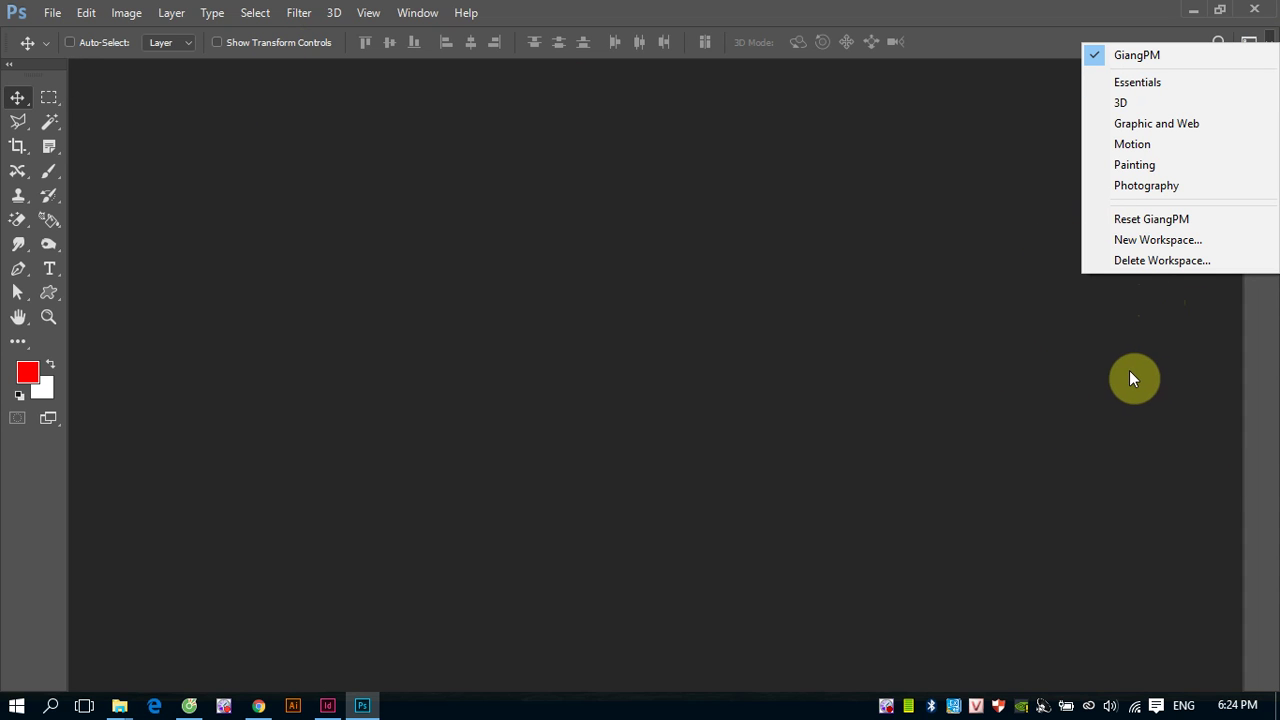
{"action": "left_click", "coordinate": [1140, 245]}
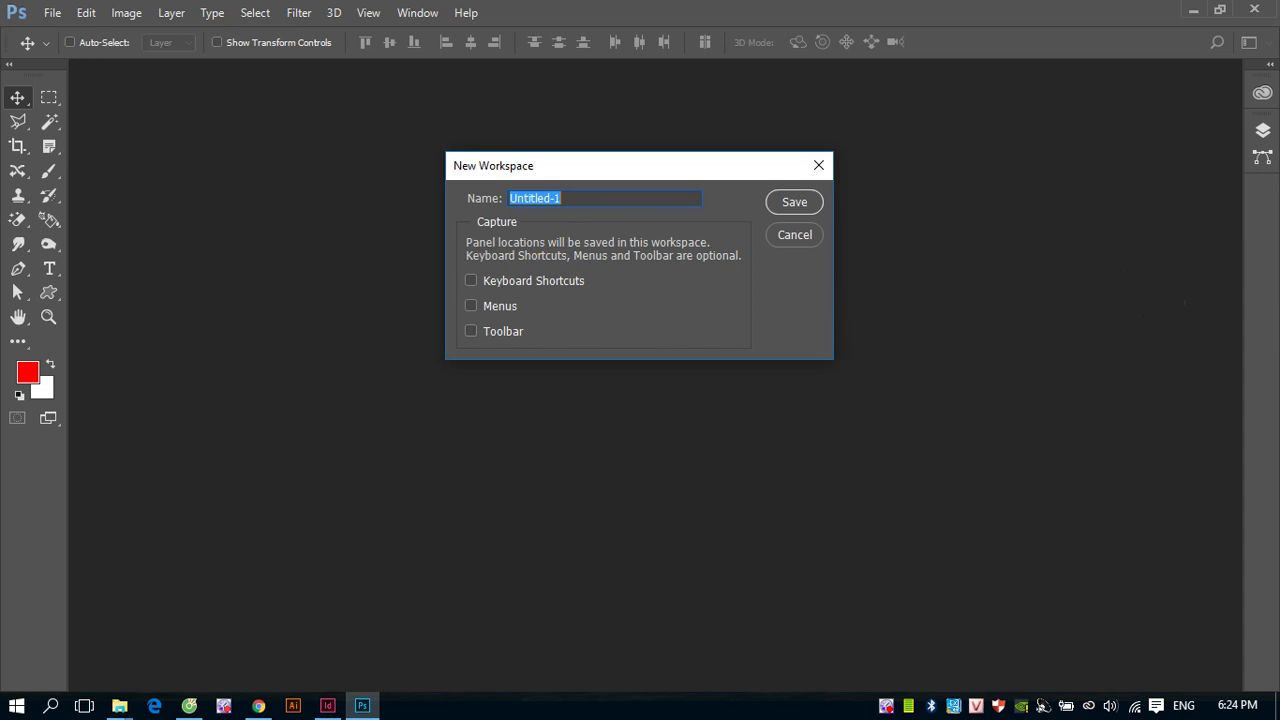
{"action": "type", "text": "Hai"}
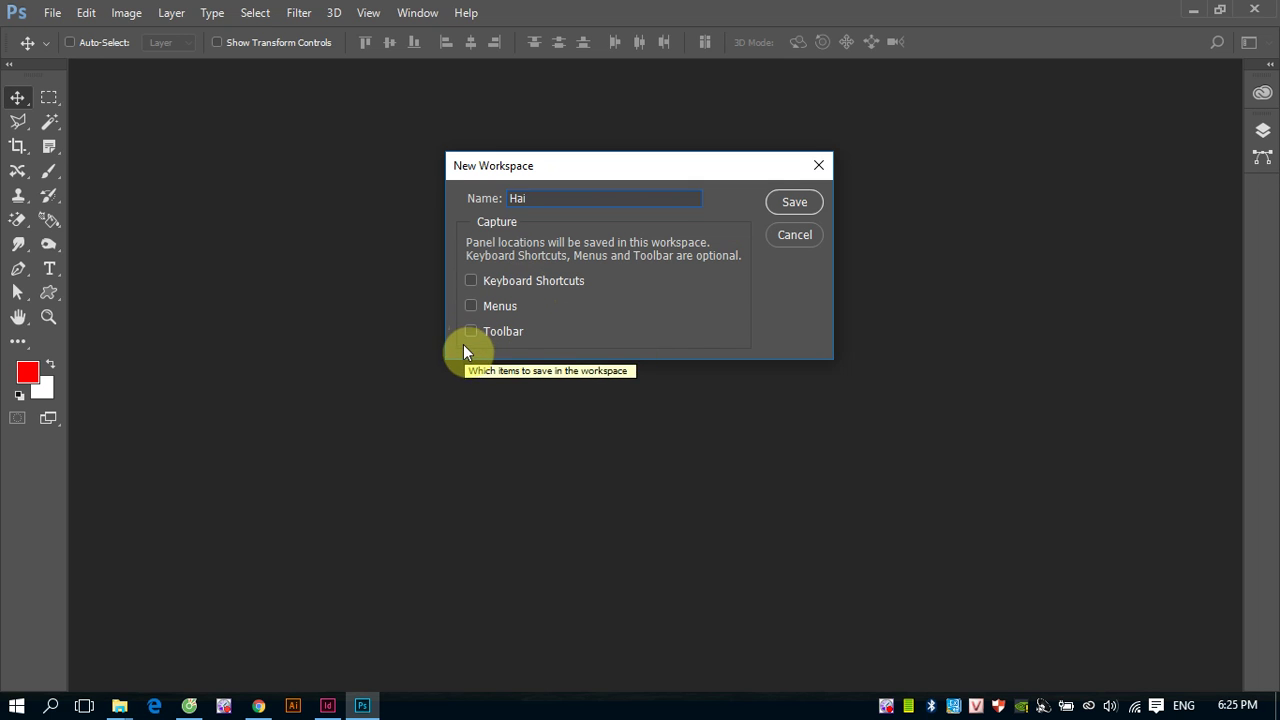
Save the 'Hai' workspace, then switch between it and the other custom workspace.
{"action": "left_click", "coordinate": [793, 204]}
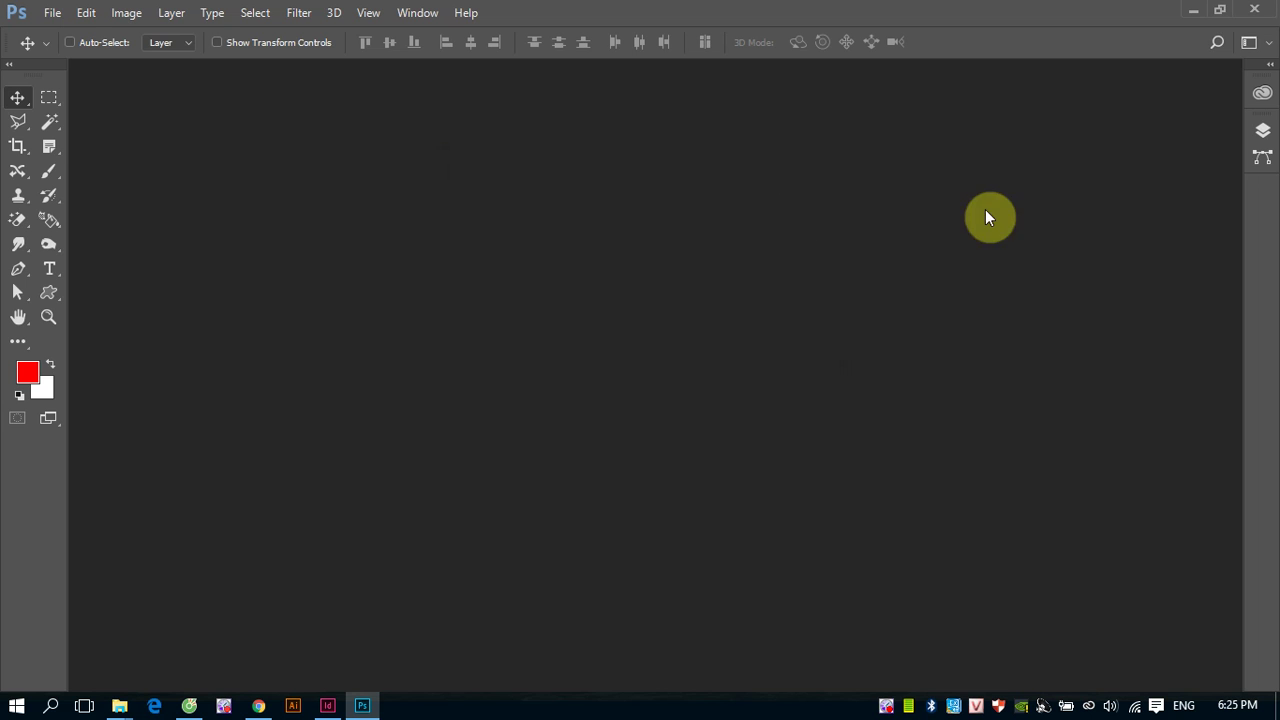
{"action": "left_click", "coordinate": [1272, 43]}
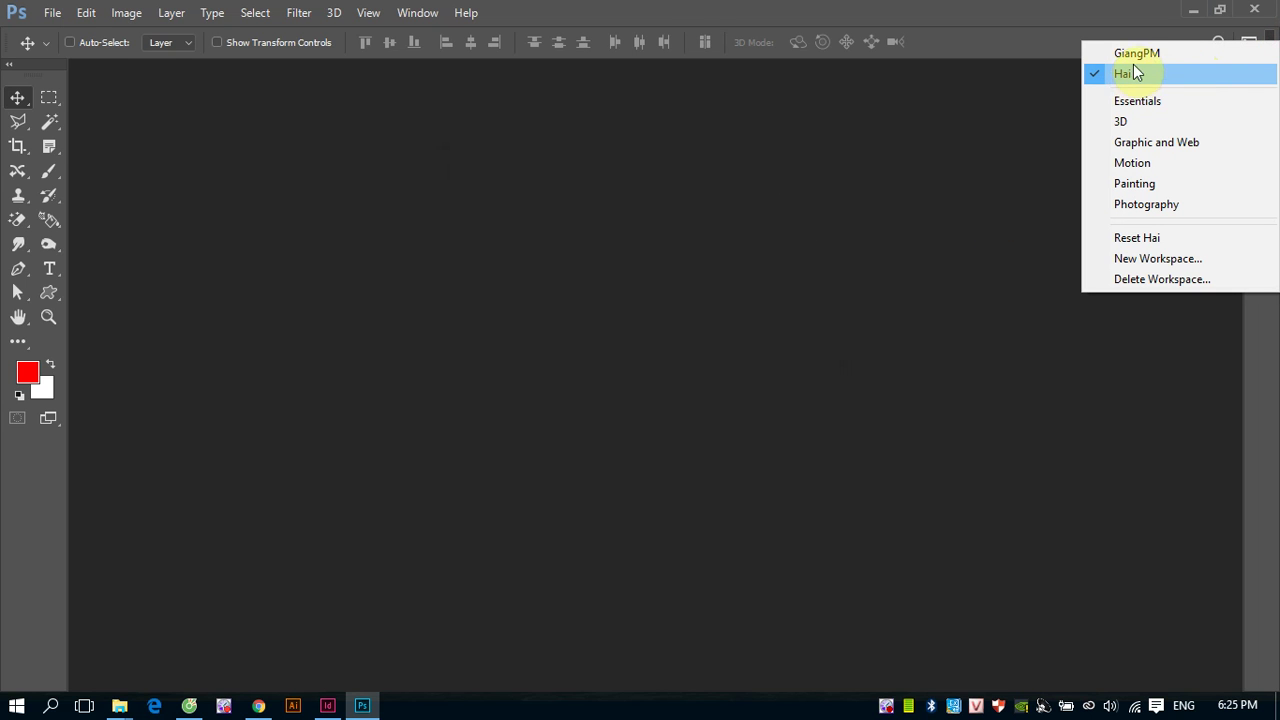
{"action": "left_click", "coordinate": [1151, 58]}
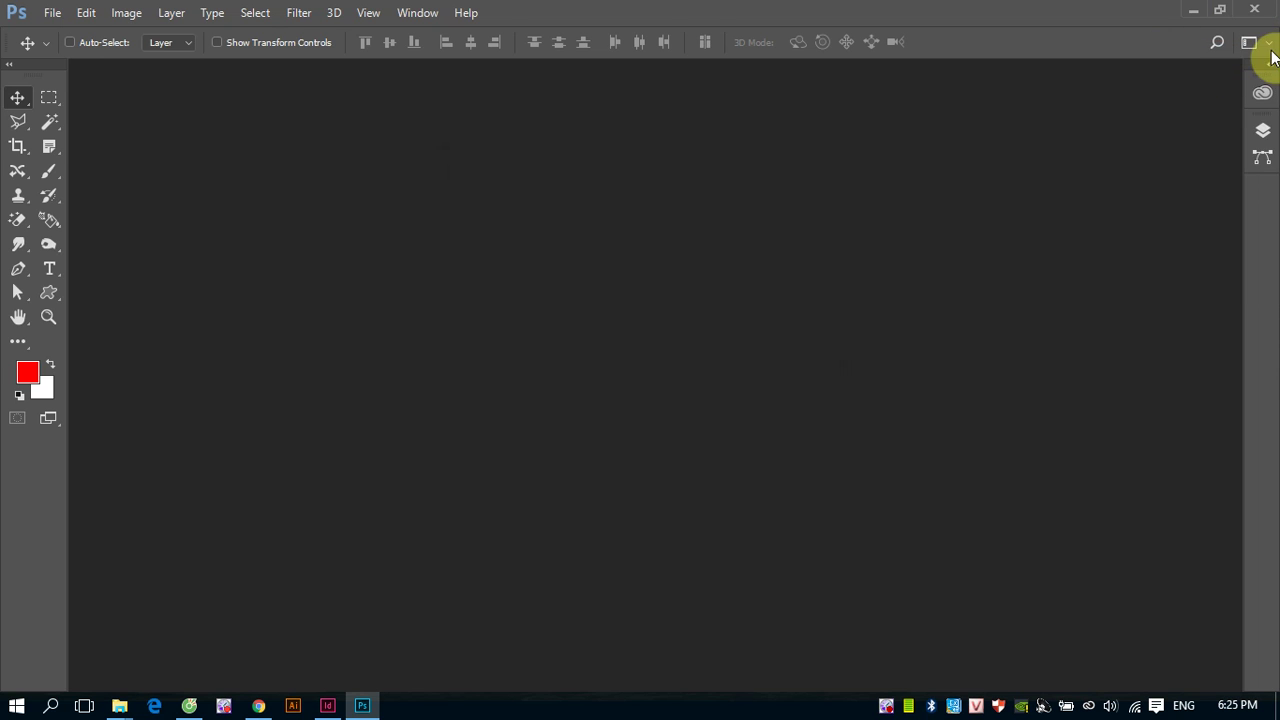
{"action": "left_click", "coordinate": [1268, 42]}
{"action": "left_click", "coordinate": [1142, 83]}
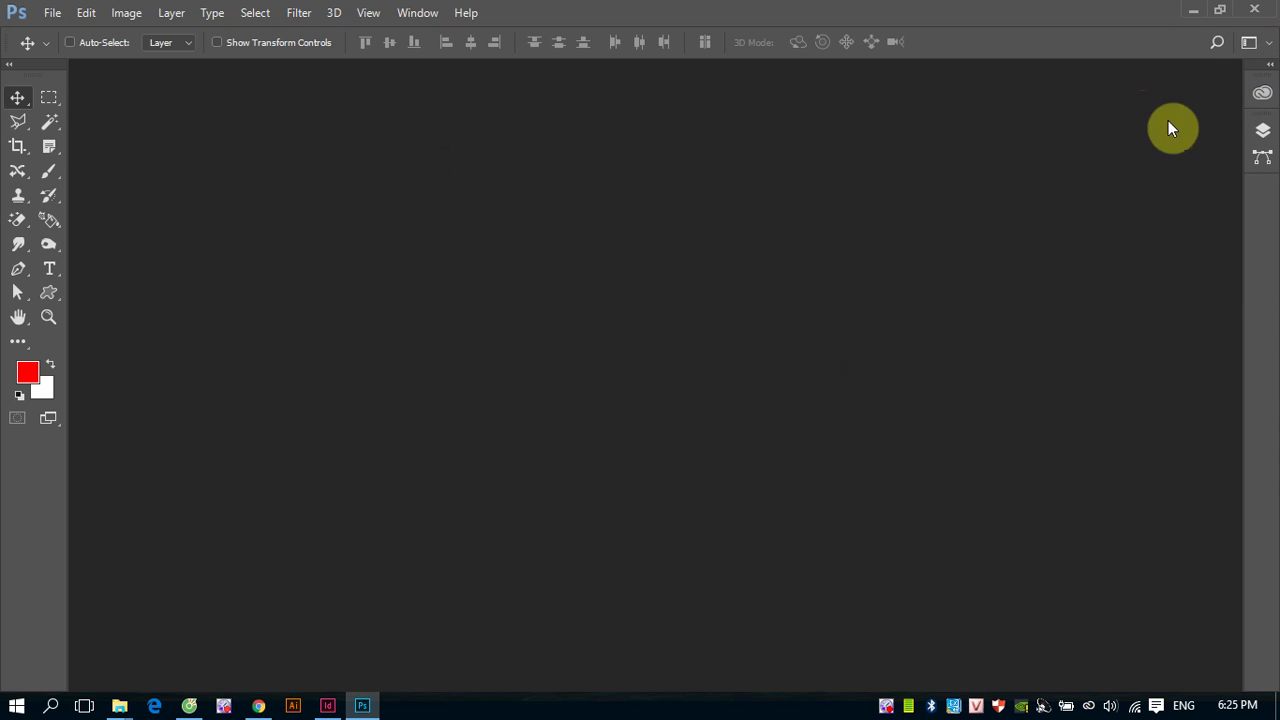
{"action": "left_click", "coordinate": [1268, 43]}
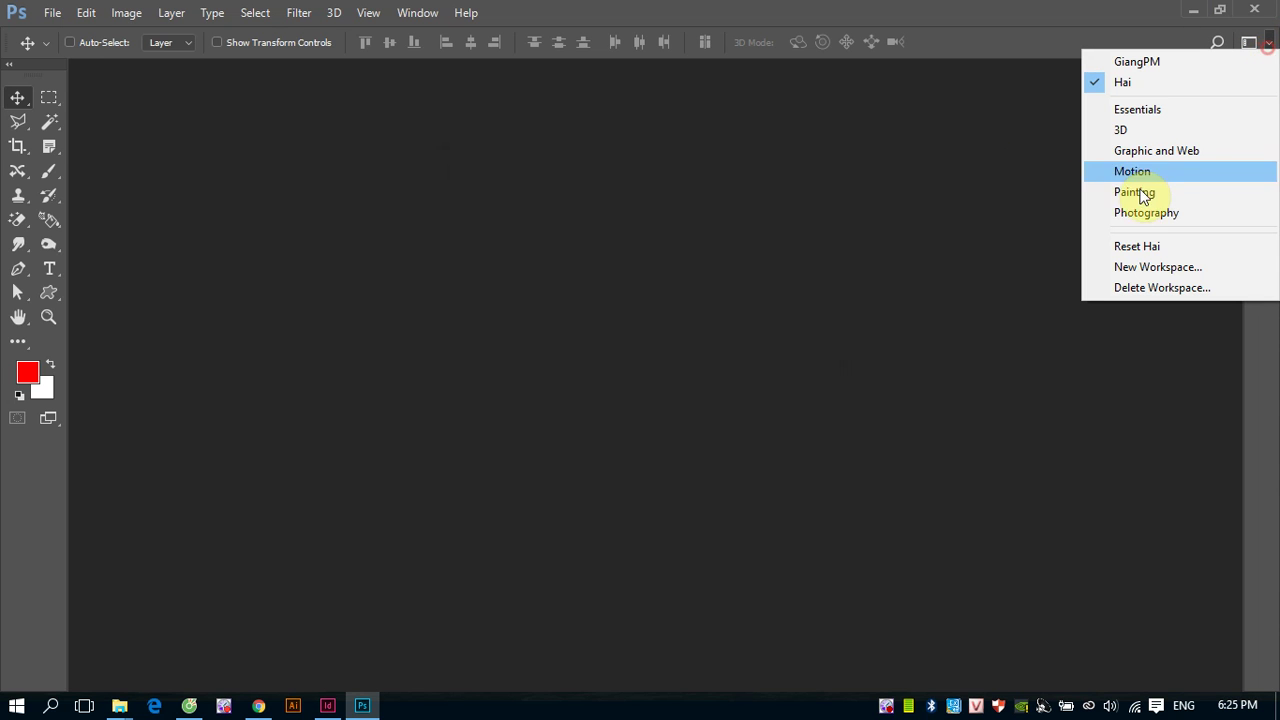
Save the current layout as a new workspace named 'Nhung'.
{"action": "left_click", "coordinate": [1152, 267]}
{"action": "type", "text": "Nh"}
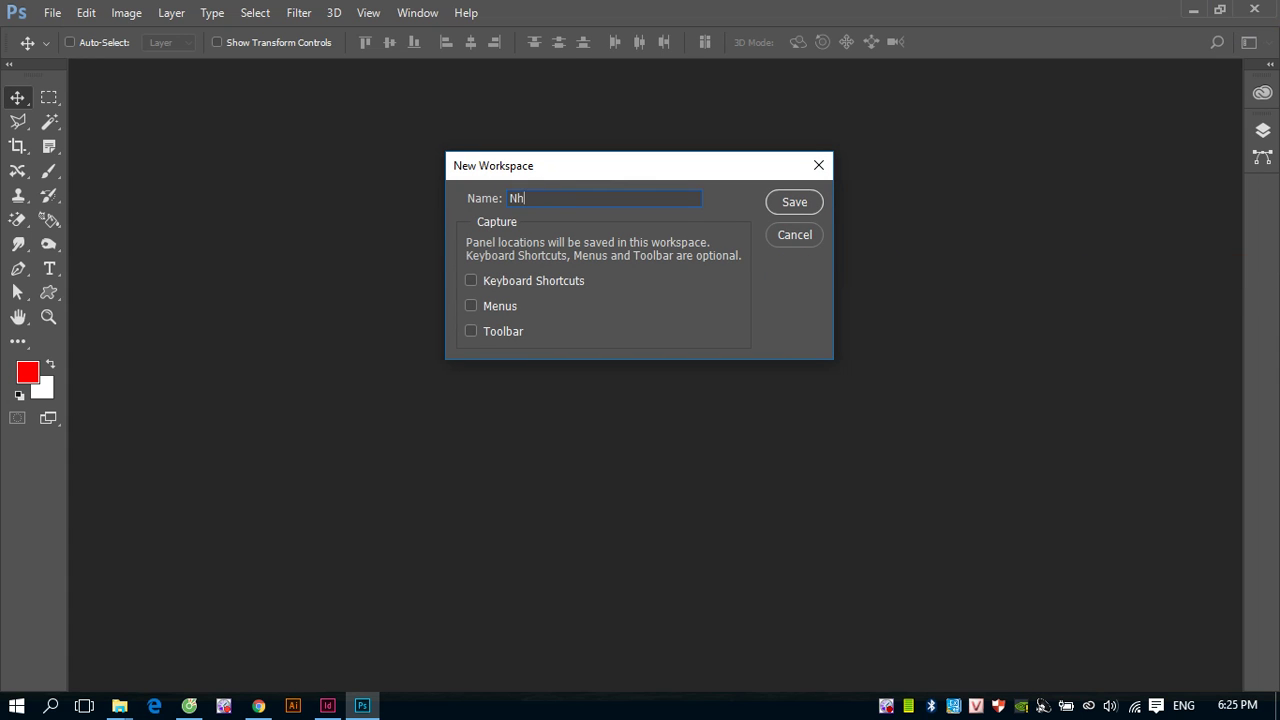
{"action": "type", "text": "ung"}
{"action": "key", "text": "Return"}
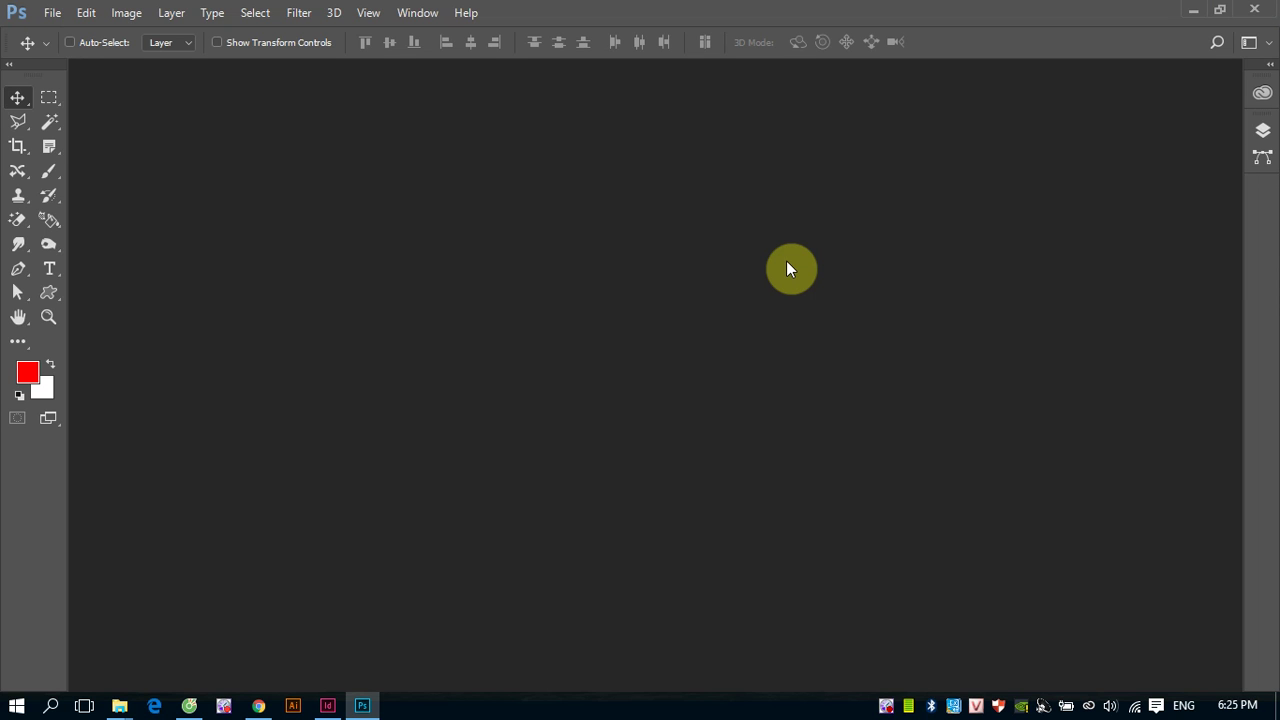
Switch to Essentials, then delete an older custom workspace and confirm the deletion.
{"action": "left_click", "coordinate": [1270, 43]}
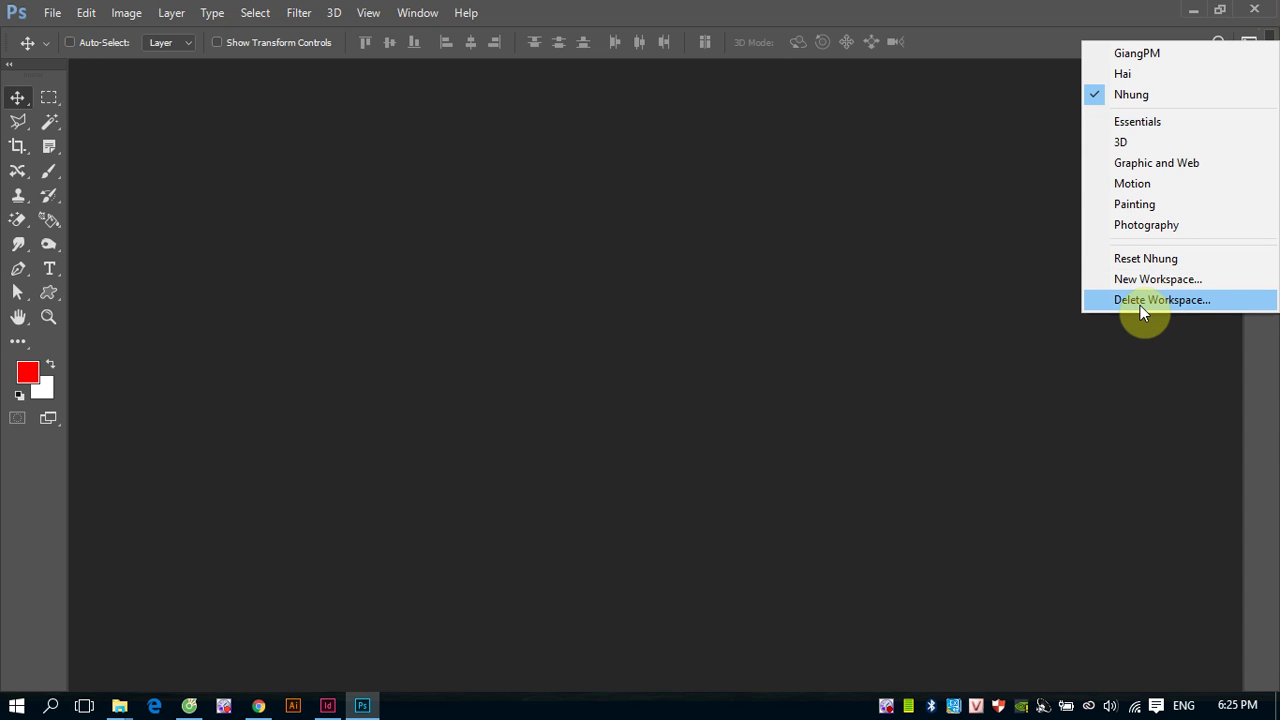
{"action": "left_click", "coordinate": [1137, 121]}
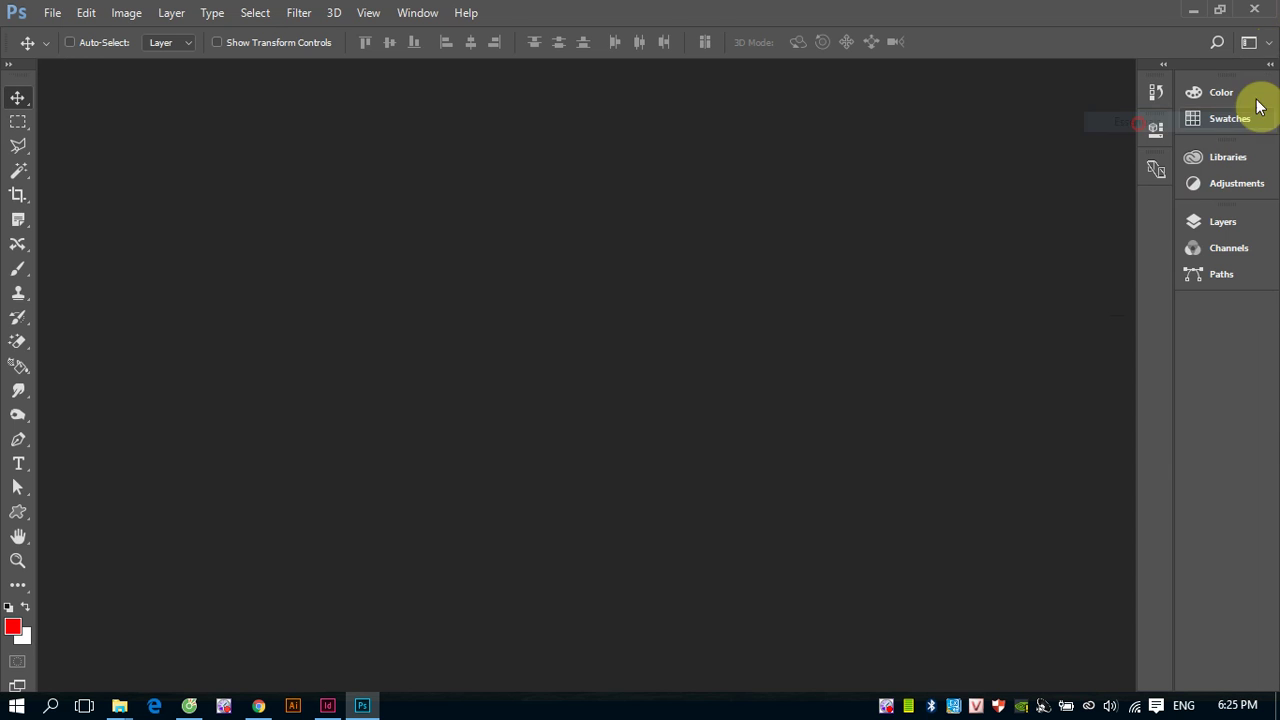
{"action": "left_click", "coordinate": [1264, 45]}
{"action": "left_click", "coordinate": [1134, 302]}
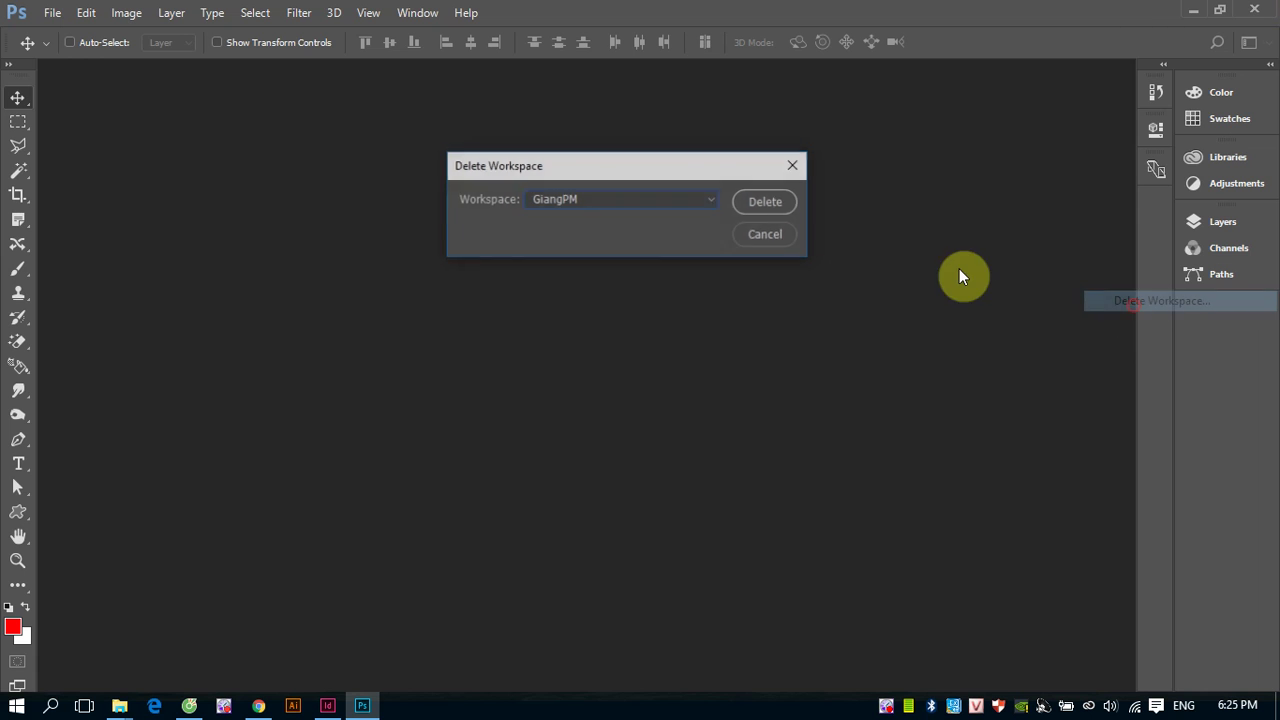
{"action": "left_click", "coordinate": [710, 198]}
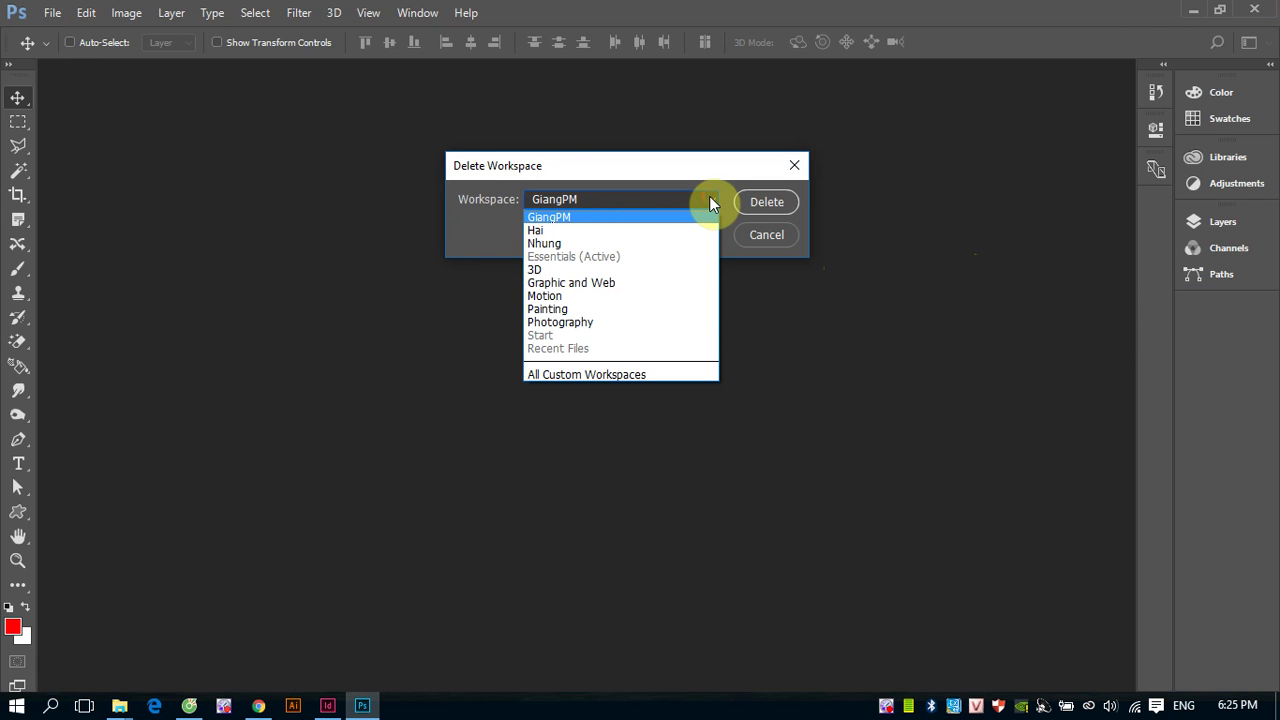
{"action": "left_click", "coordinate": [572, 231]}
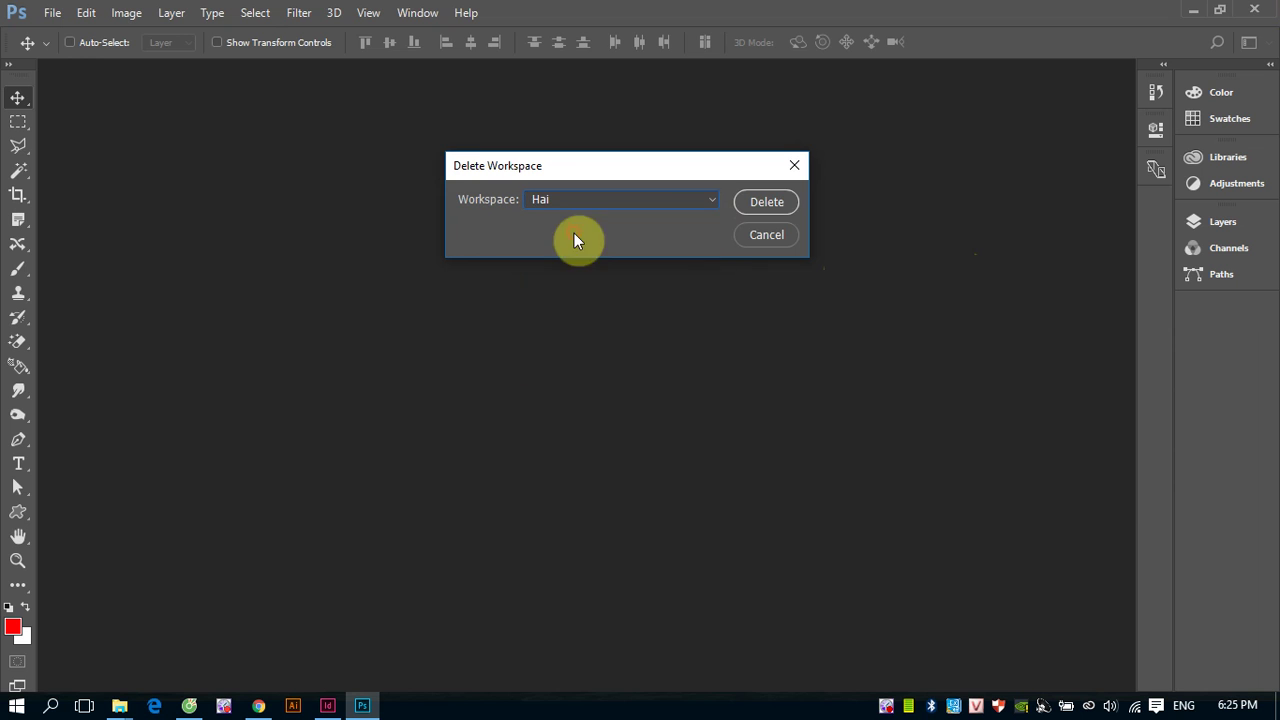
{"action": "left_click", "coordinate": [768, 205]}
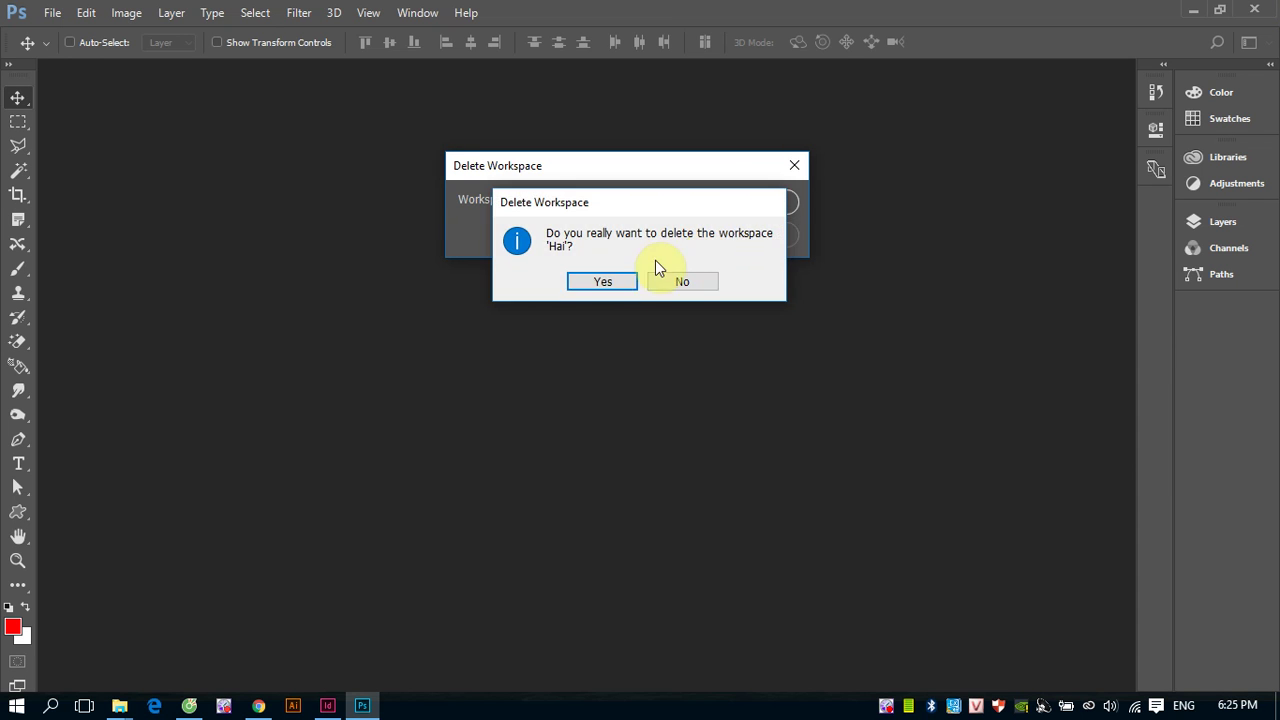
{"action": "left_click", "coordinate": [603, 281]}
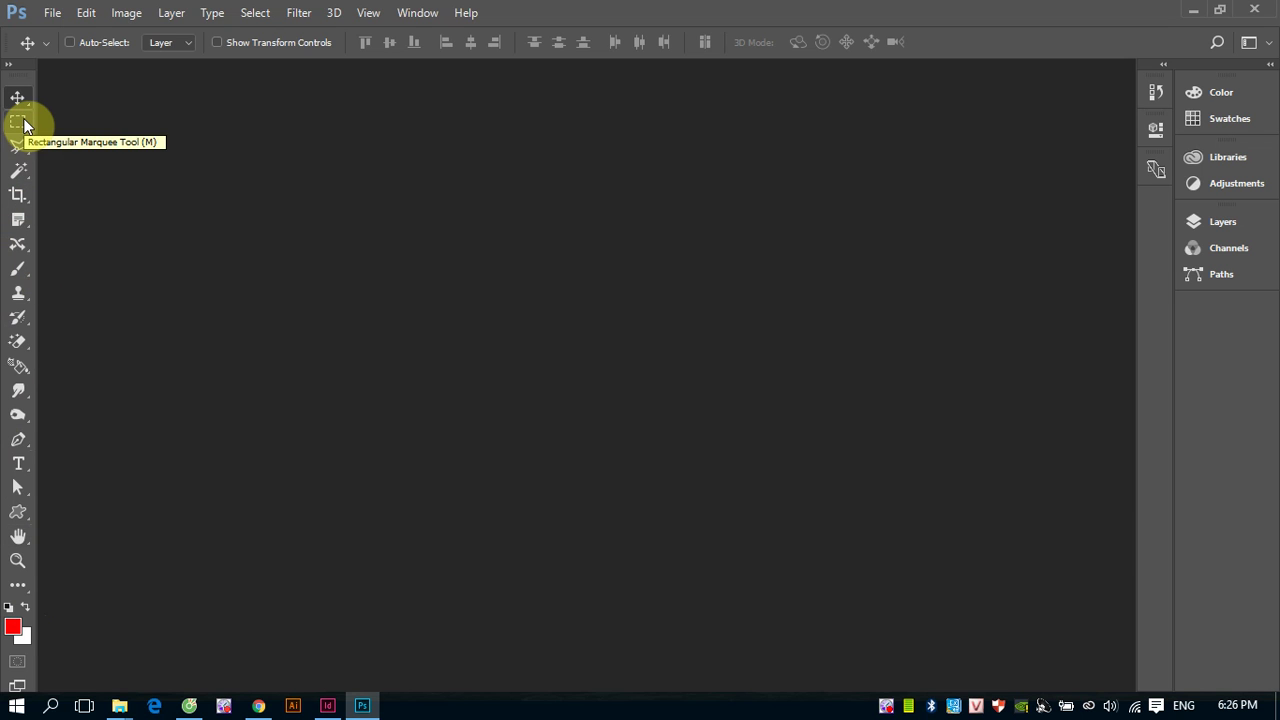
{"action": "left_click", "coordinate": [1256, 45]}
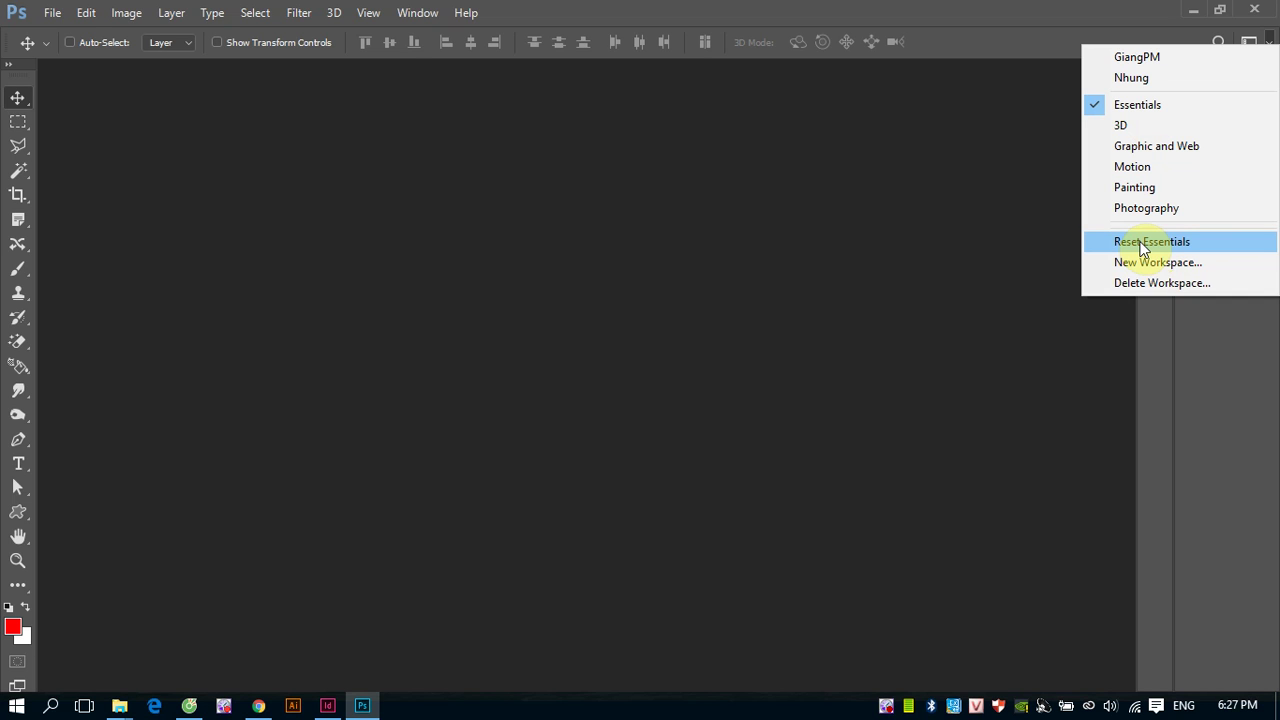
{"action": "left_click", "coordinate": [277, 231]}
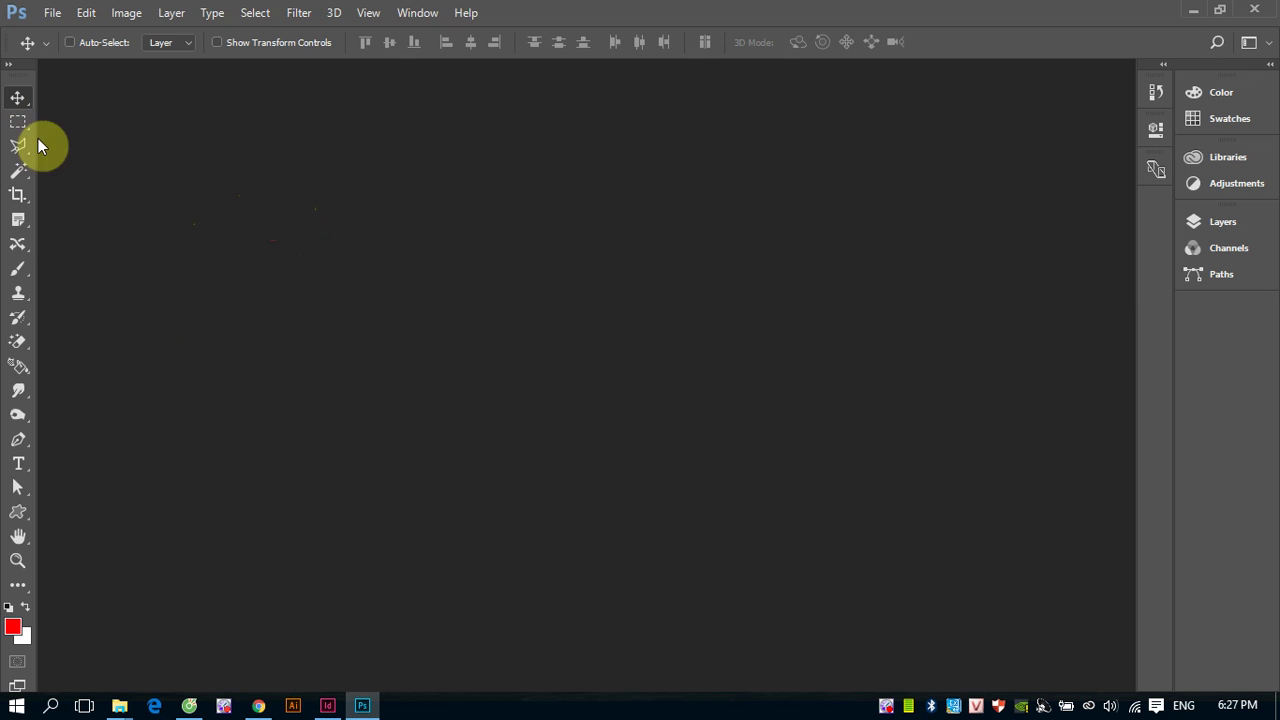
{"action": "left_click", "coordinate": [12, 73]}
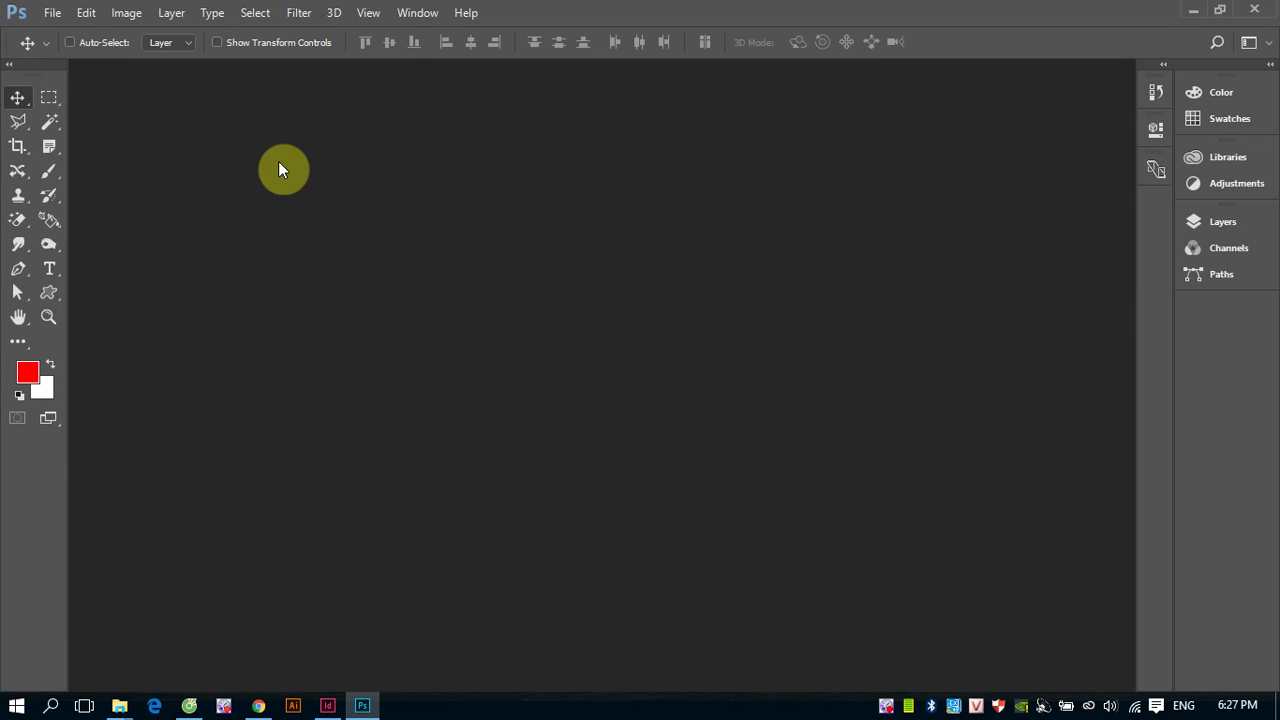
{"action": "left_click", "coordinate": [12, 73]}
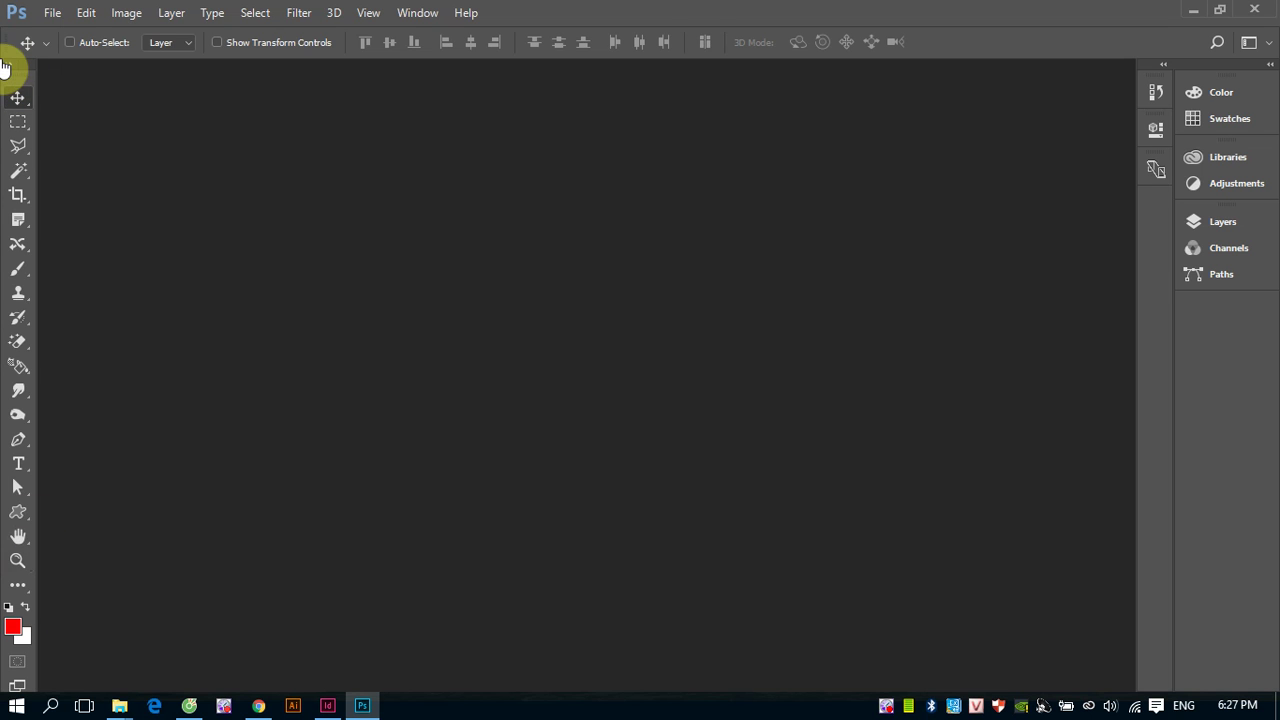
{"action": "left_click", "coordinate": [10, 70]}
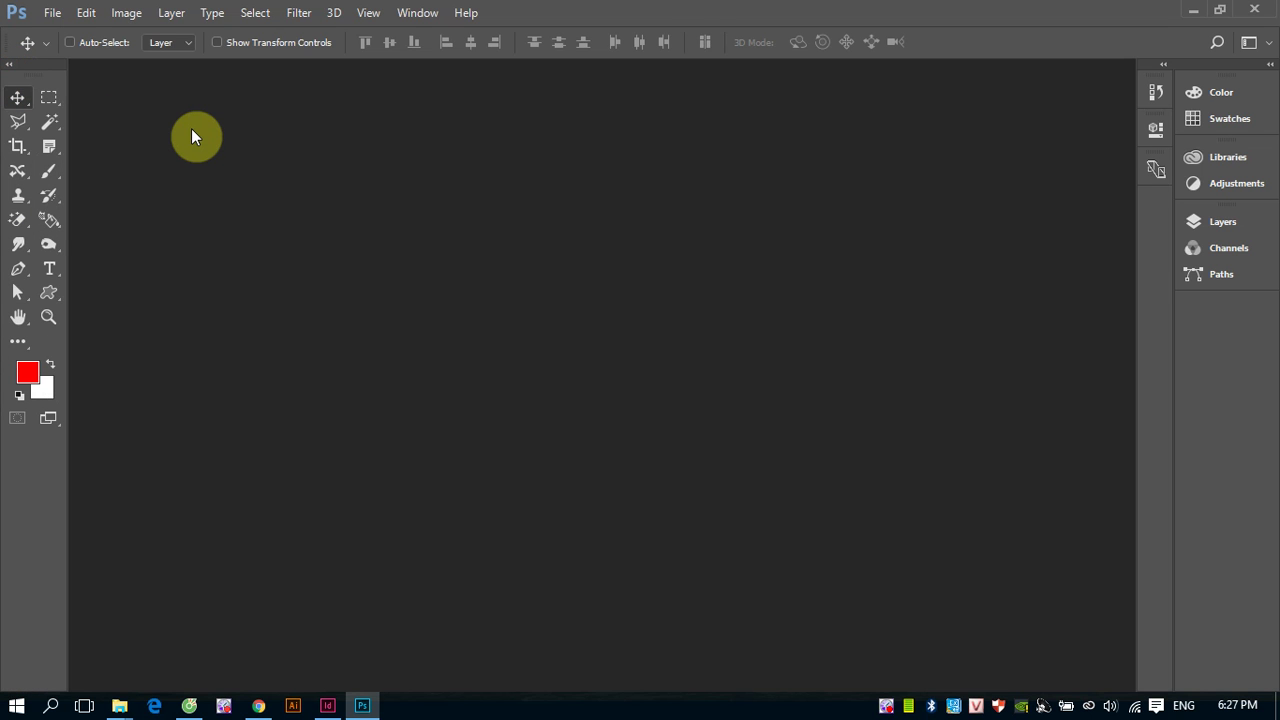
{"action": "left_click", "coordinate": [10, 66]}
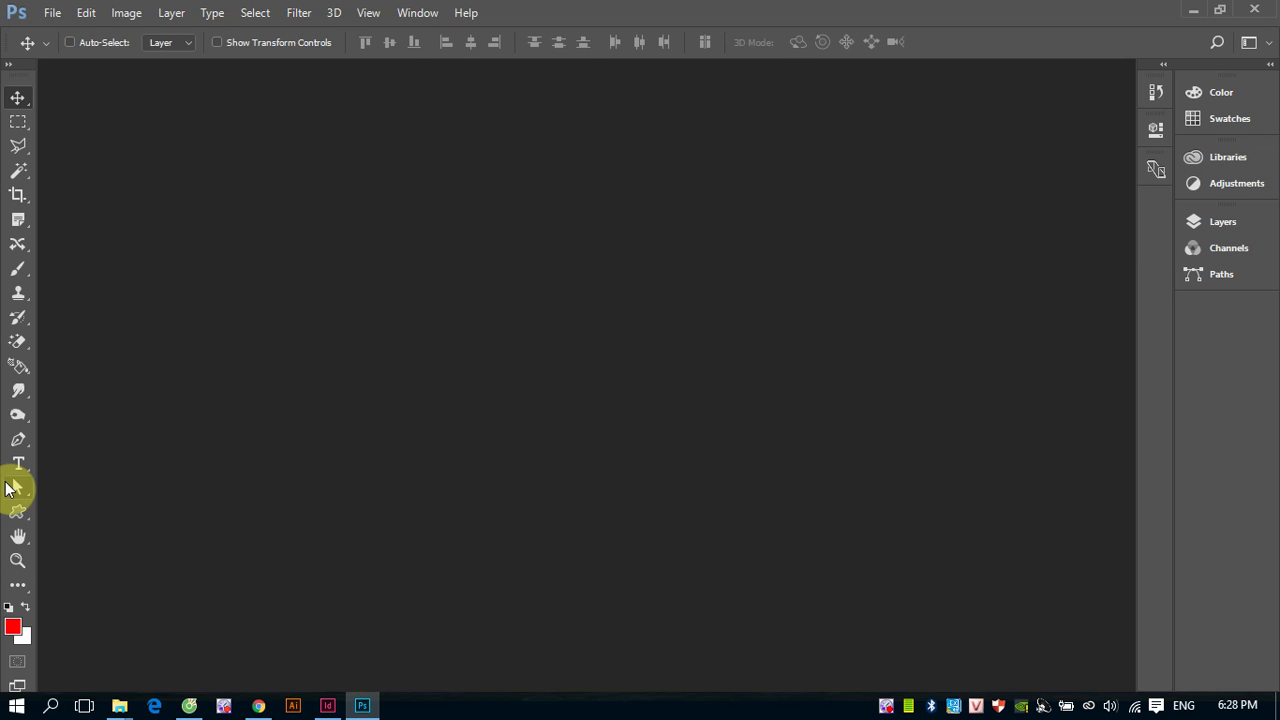
{"action": "key", "text": "Tab"}
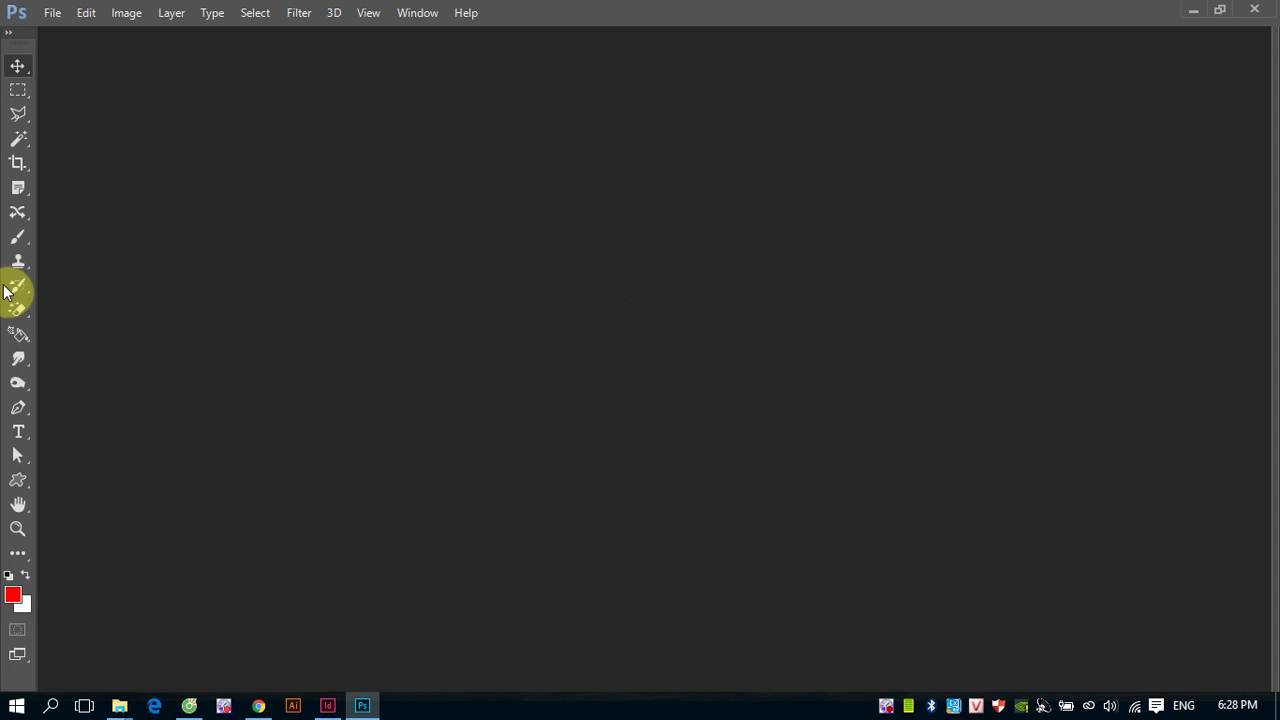
{"action": "key", "text": "Tab"}
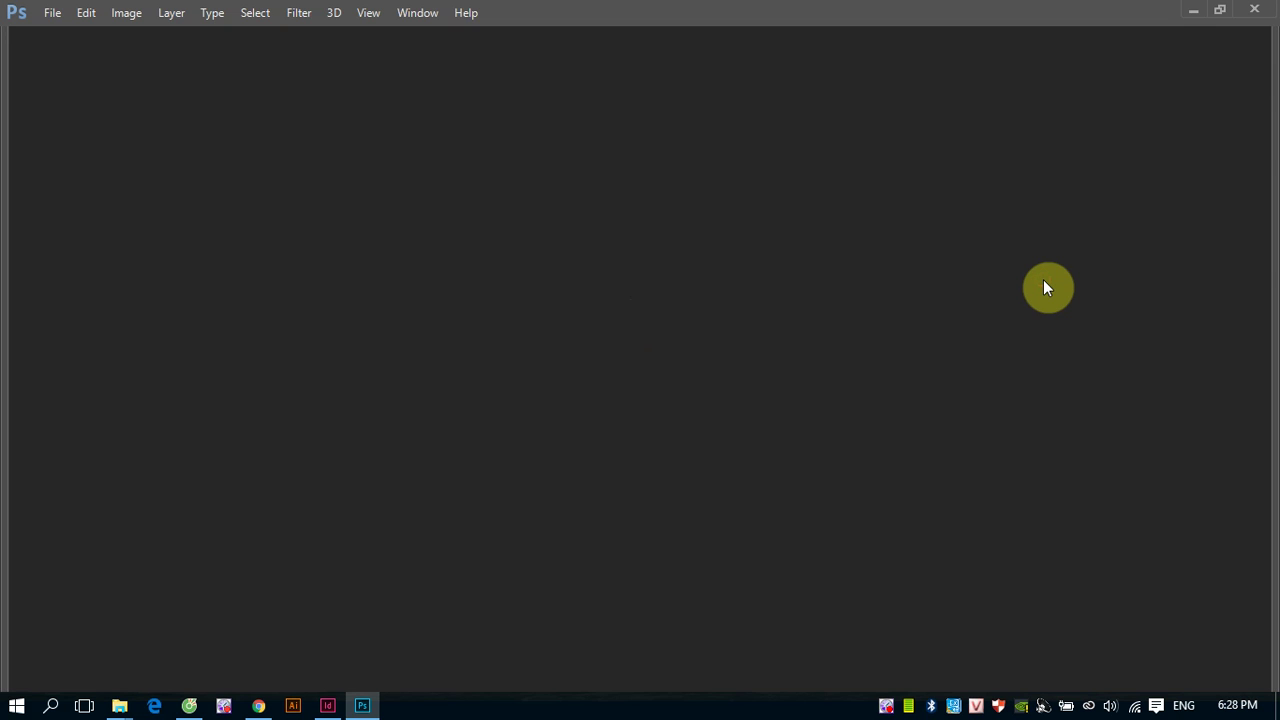
{"action": "key", "text": "Tab"}
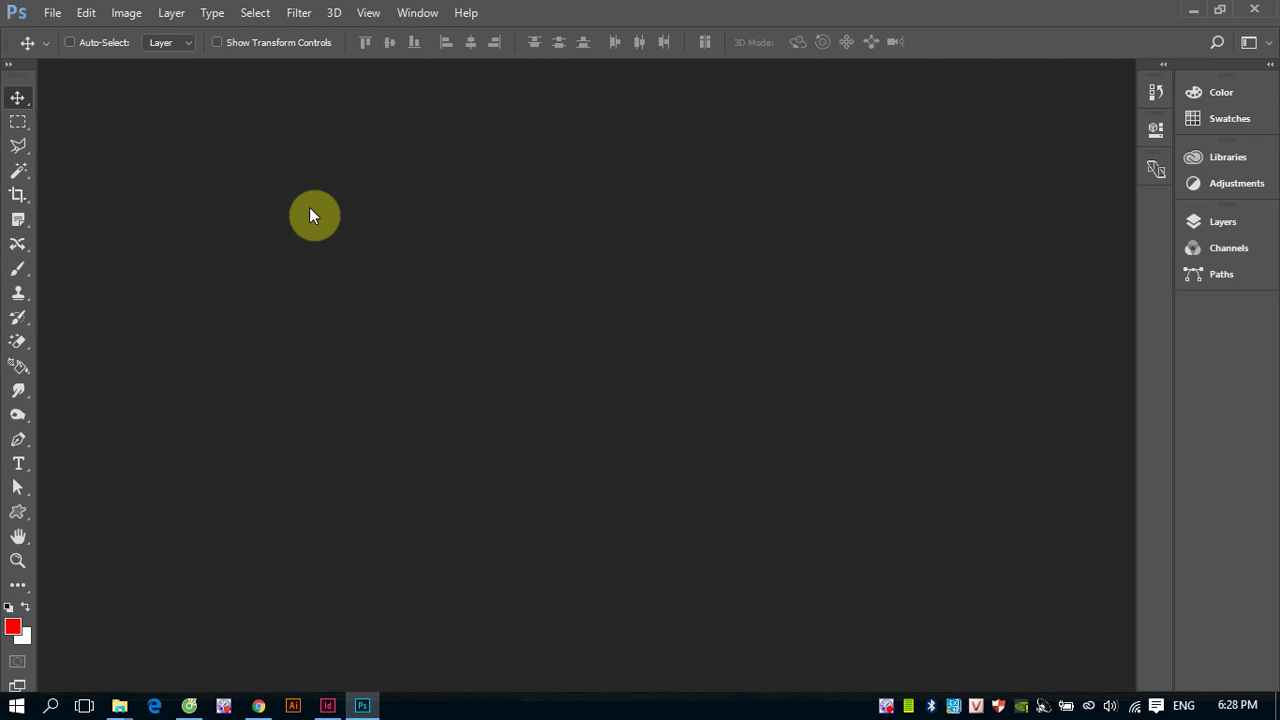
Switch the Tools panel to a two-column layout.
{"action": "left_click", "coordinate": [10, 68]}
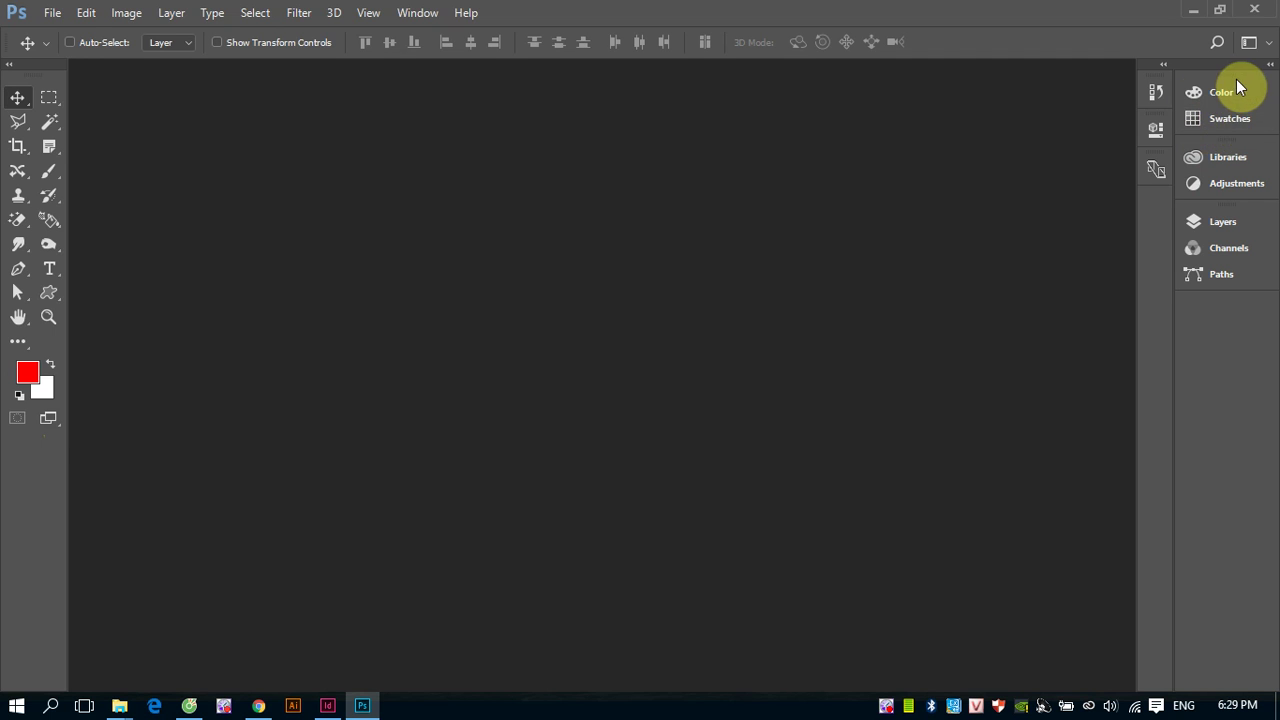
Close the Layers flyout, then expand all docked panels and collapse them back to named icons.
{"action": "left_click", "coordinate": [1222, 222]}
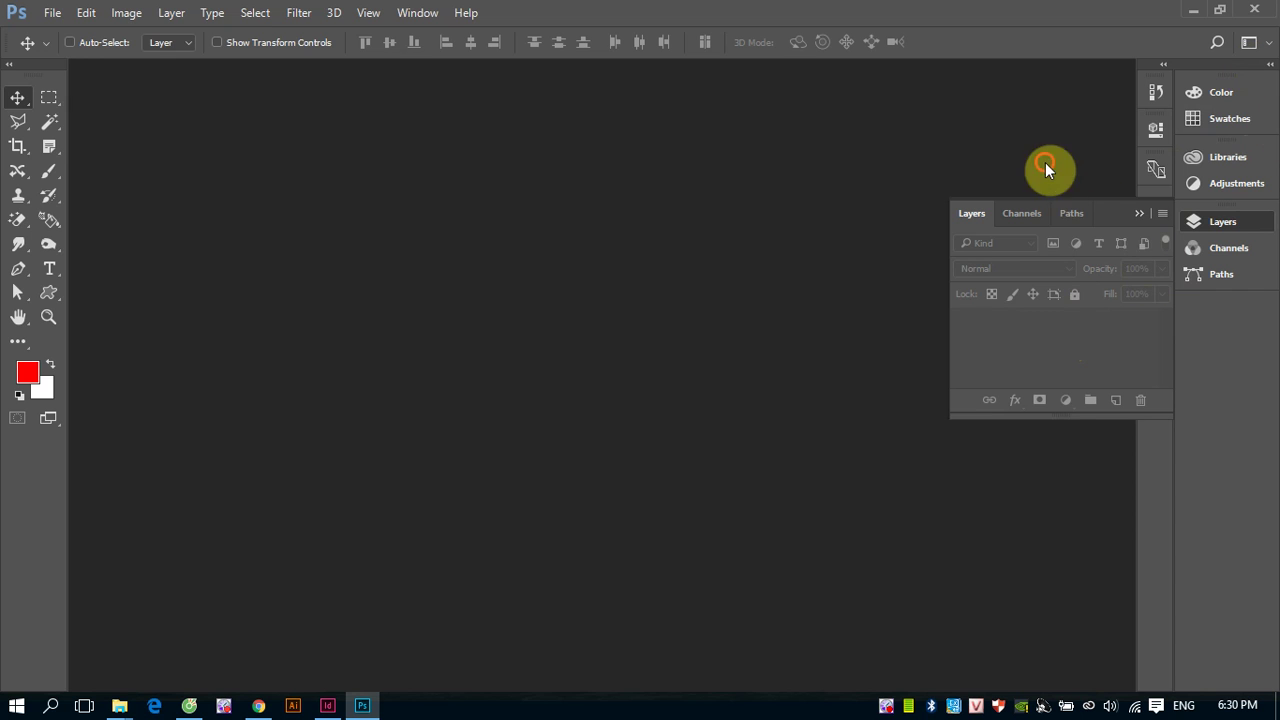
{"action": "left_click", "coordinate": [1140, 212]}
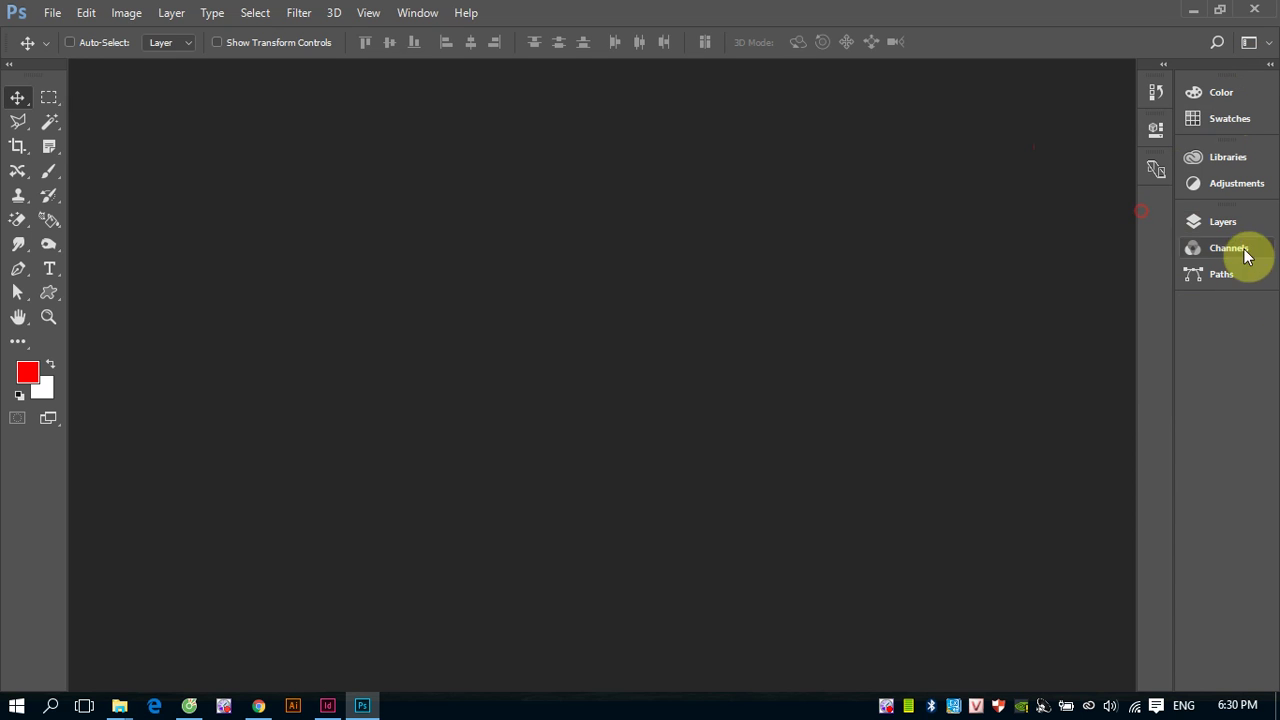
{"action": "left_click", "coordinate": [1229, 225]}
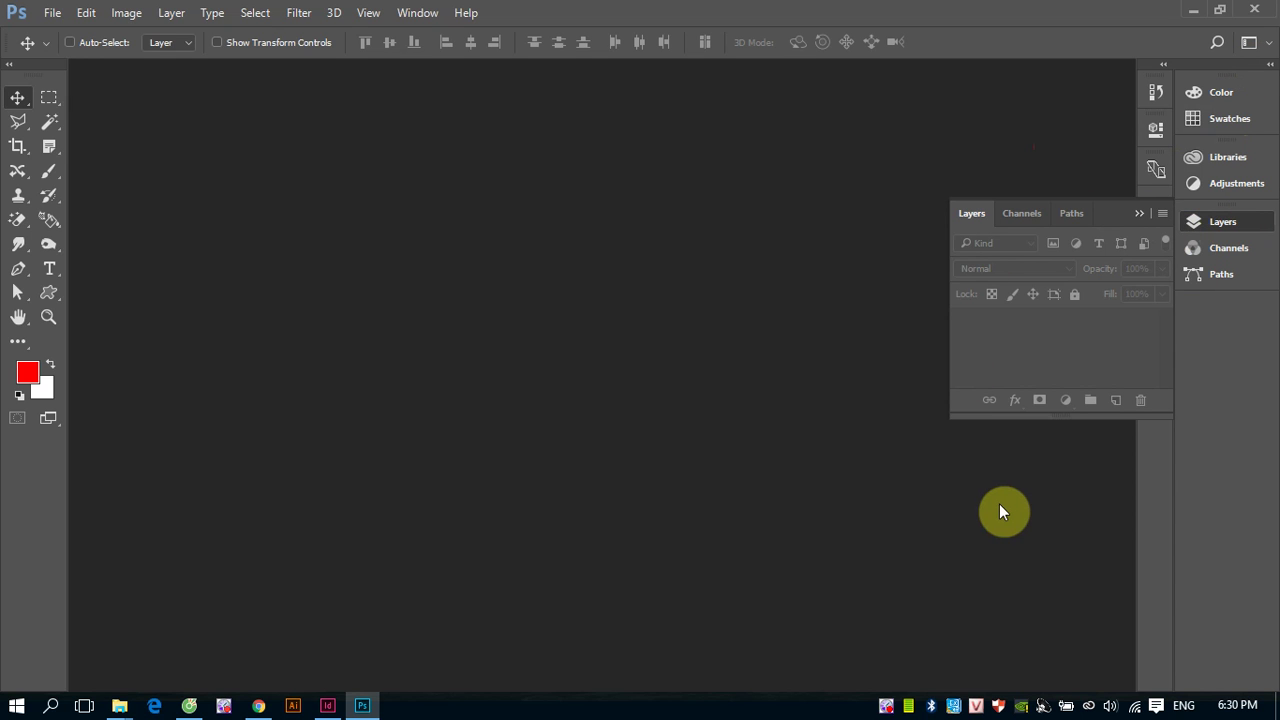
{"action": "left_click", "coordinate": [1140, 213]}
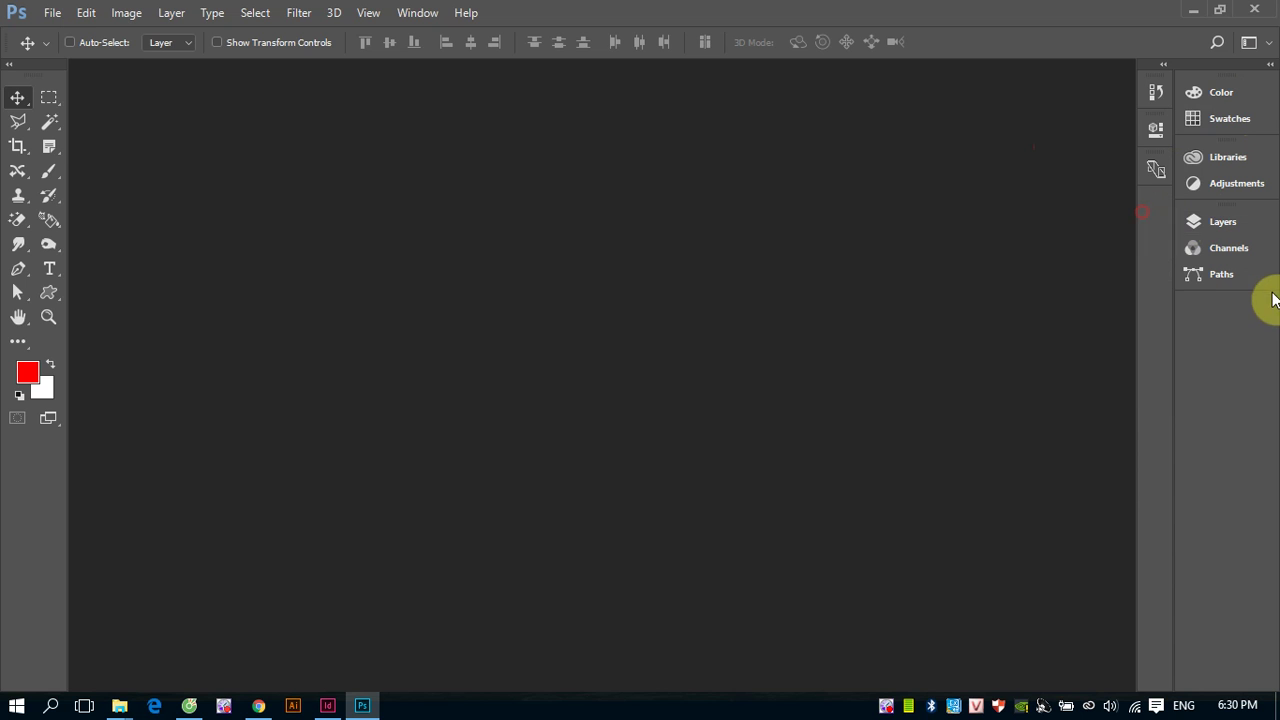
{"action": "left_click", "coordinate": [1270, 64]}
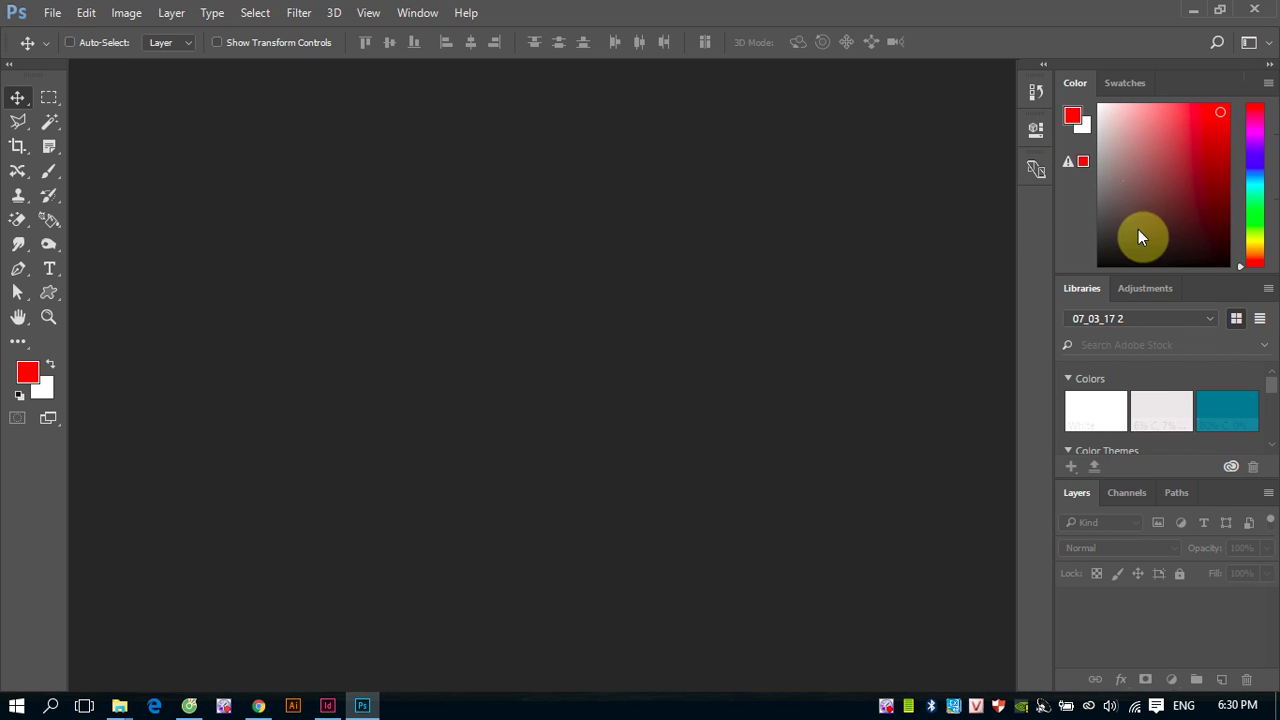
{"action": "left_click", "coordinate": [1270, 64]}
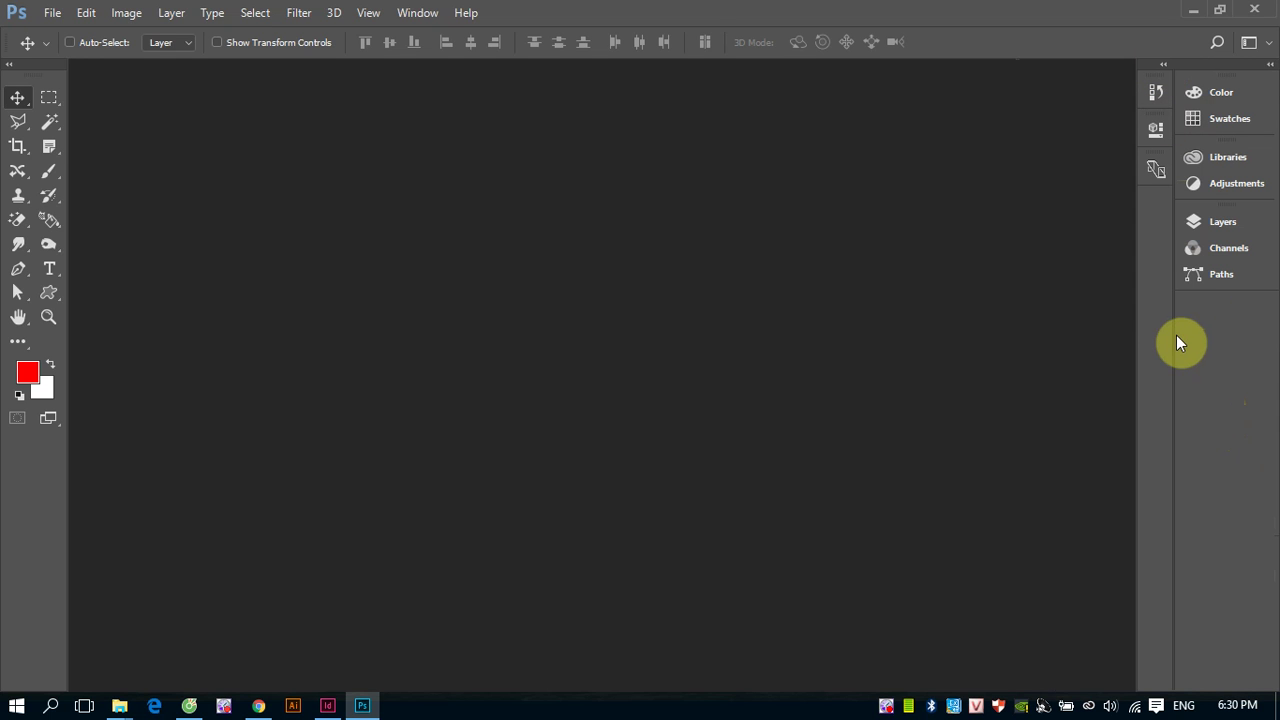
Narrow the dock to bare icons and remove the three small panels from it.
{"action": "left_click_drag", "start_coordinate": [1174, 335], "coordinate": [1239, 335]}
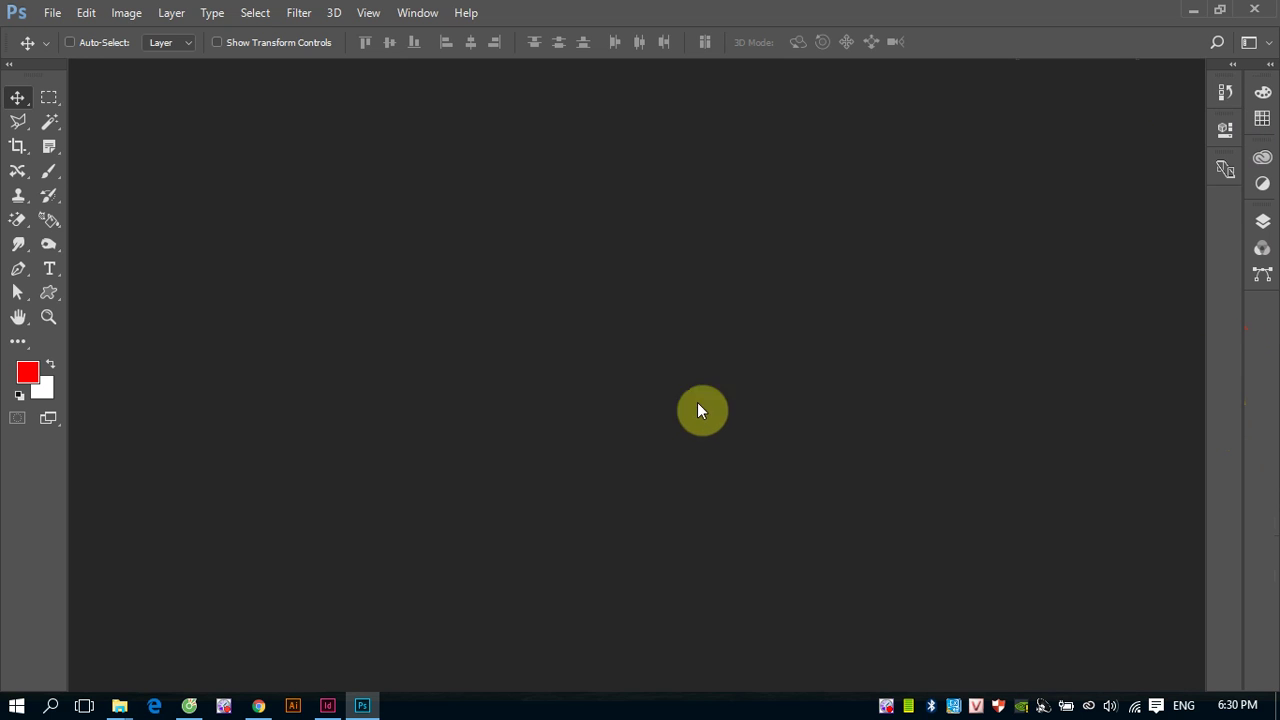
{"action": "left_click_drag", "start_coordinate": [1226, 88], "coordinate": [923, 165]}
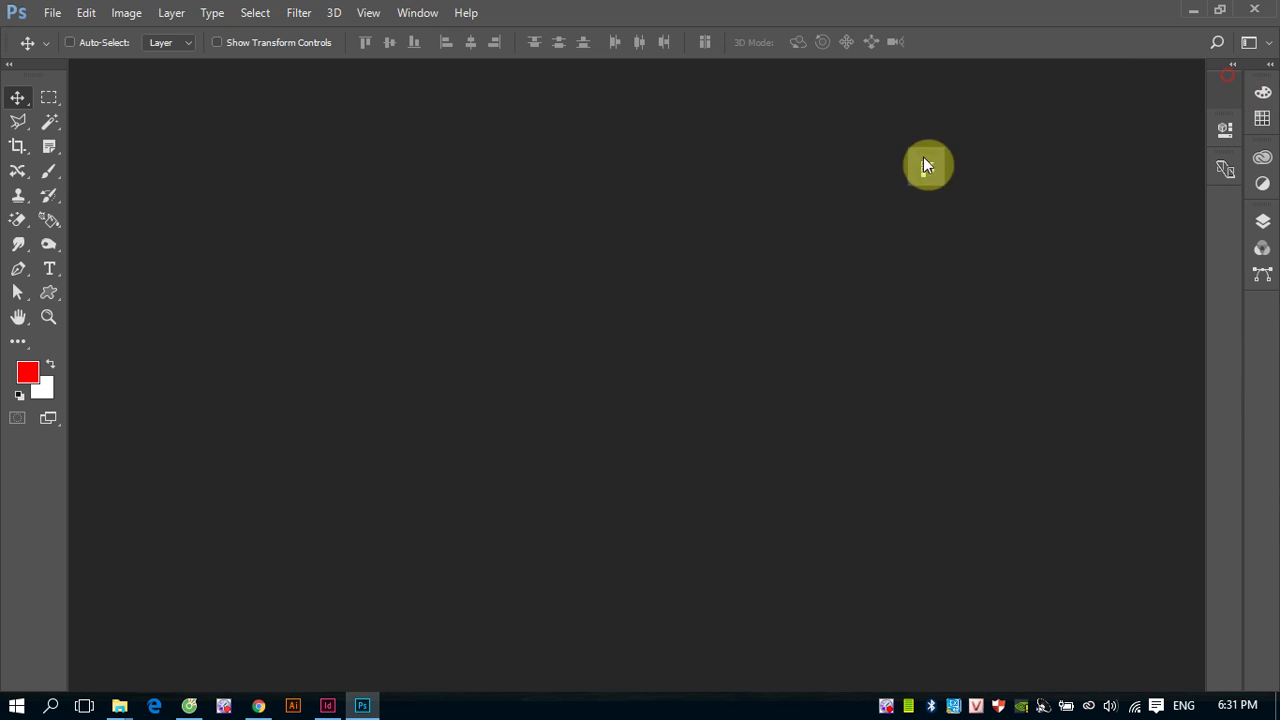
{"action": "left_click_drag", "start_coordinate": [1222, 88], "coordinate": [1060, 172]}
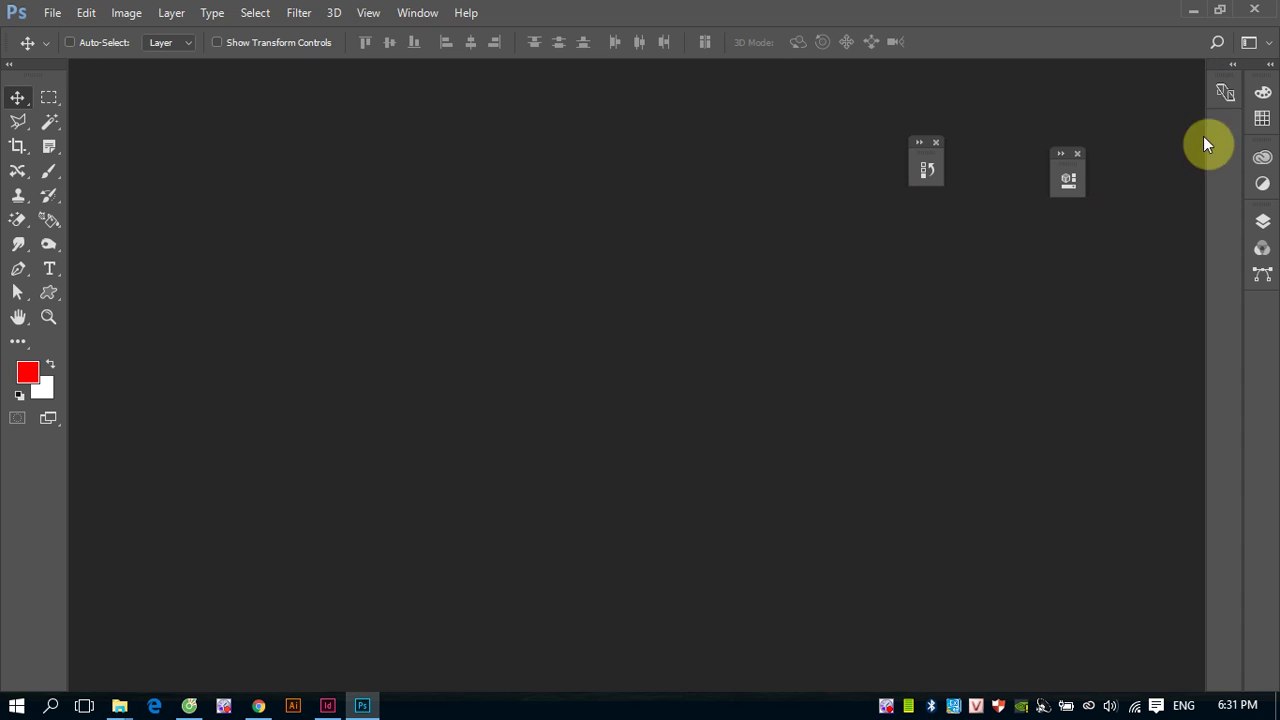
{"action": "left_click_drag", "start_coordinate": [1226, 92], "coordinate": [1025, 290]}
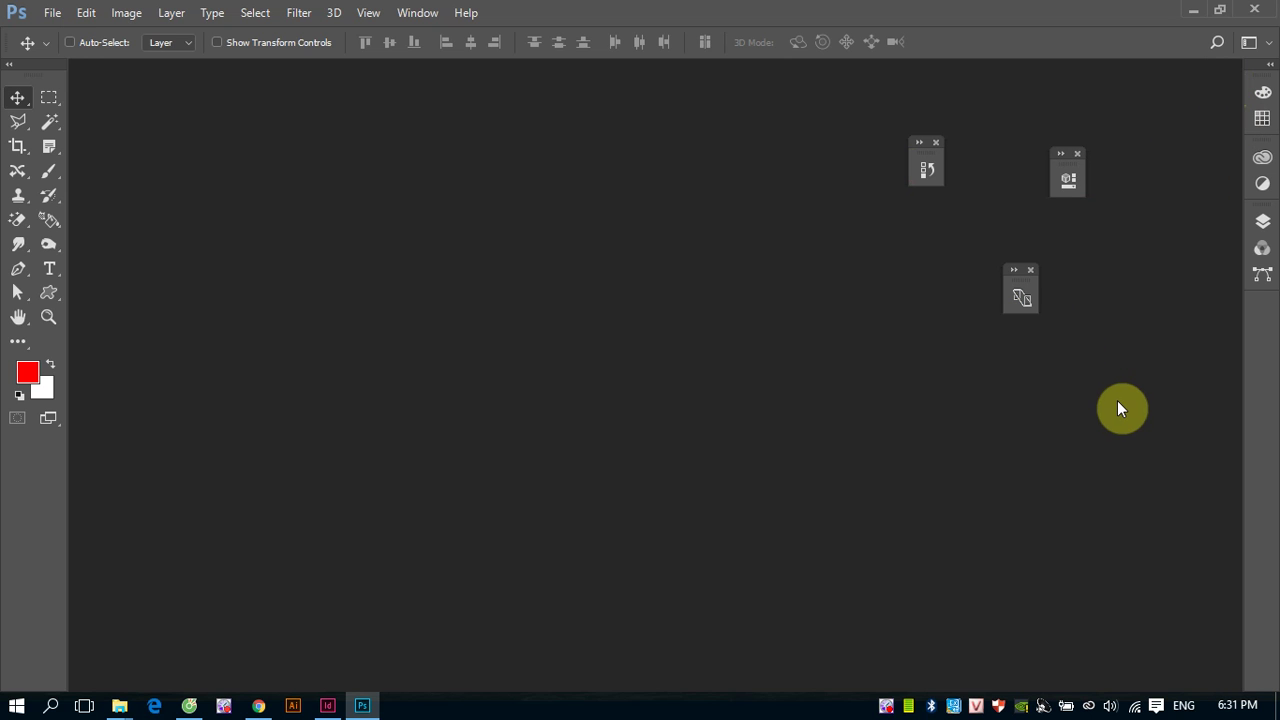
{"action": "left_click", "coordinate": [1077, 153]}
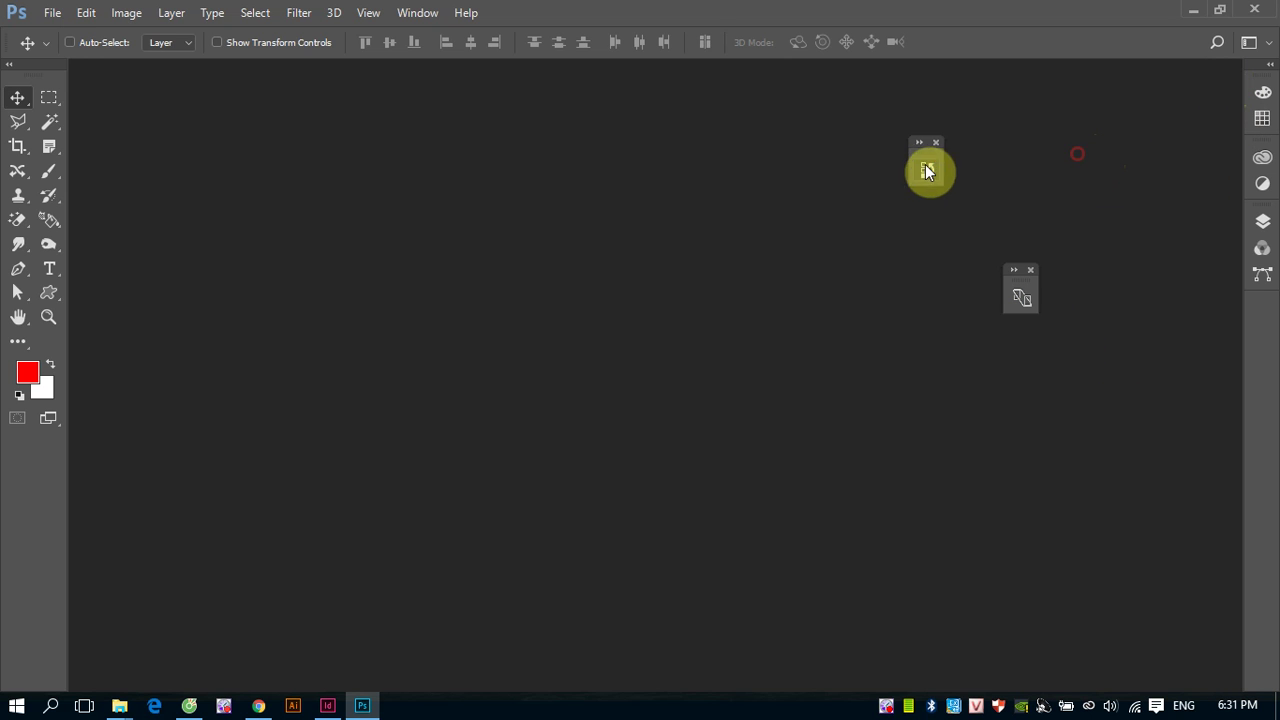
{"action": "left_click", "coordinate": [934, 142]}
{"action": "left_click", "coordinate": [1030, 270]}
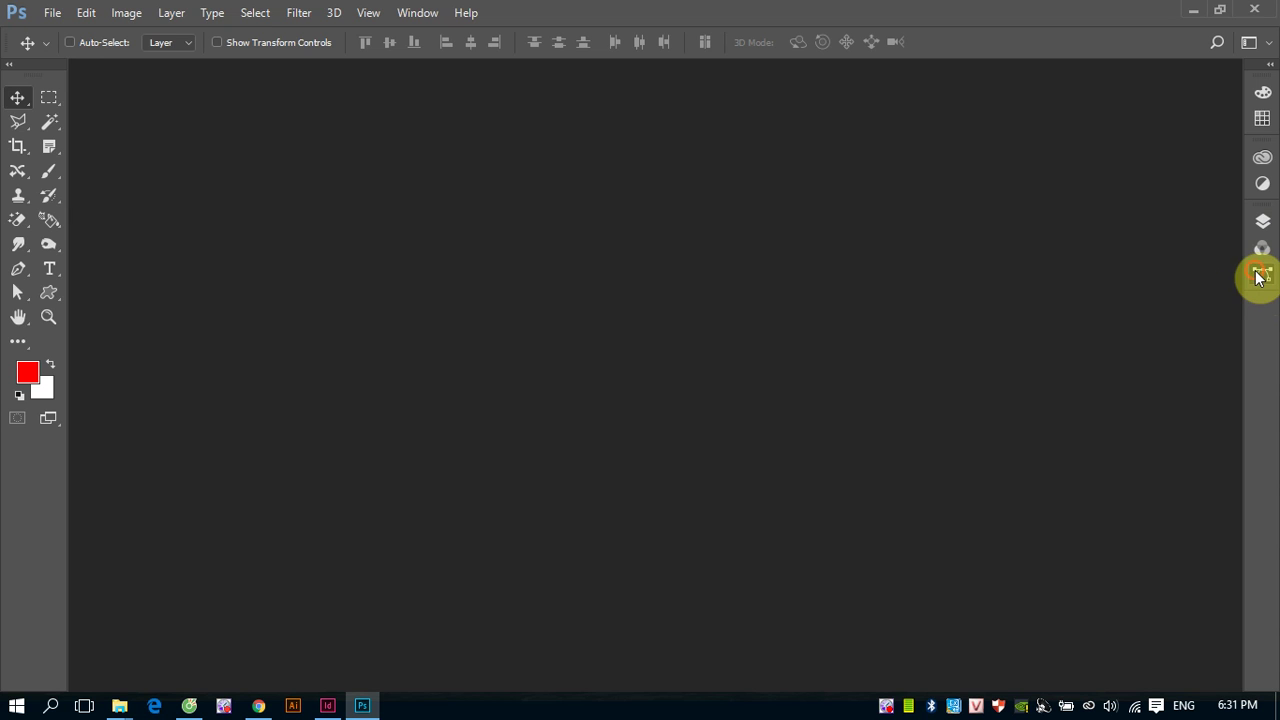
Re-dock the Paths panel above Layers and Channels in the same group.
{"action": "mouse_move", "coordinate": [1258, 277]}
{"action": "left_mouse_down"}
{"action": "mouse_move", "coordinate": [1036, 330]}
{"action": "mouse_move", "coordinate": [1258, 297]}
{"action": "left_mouse_up"}
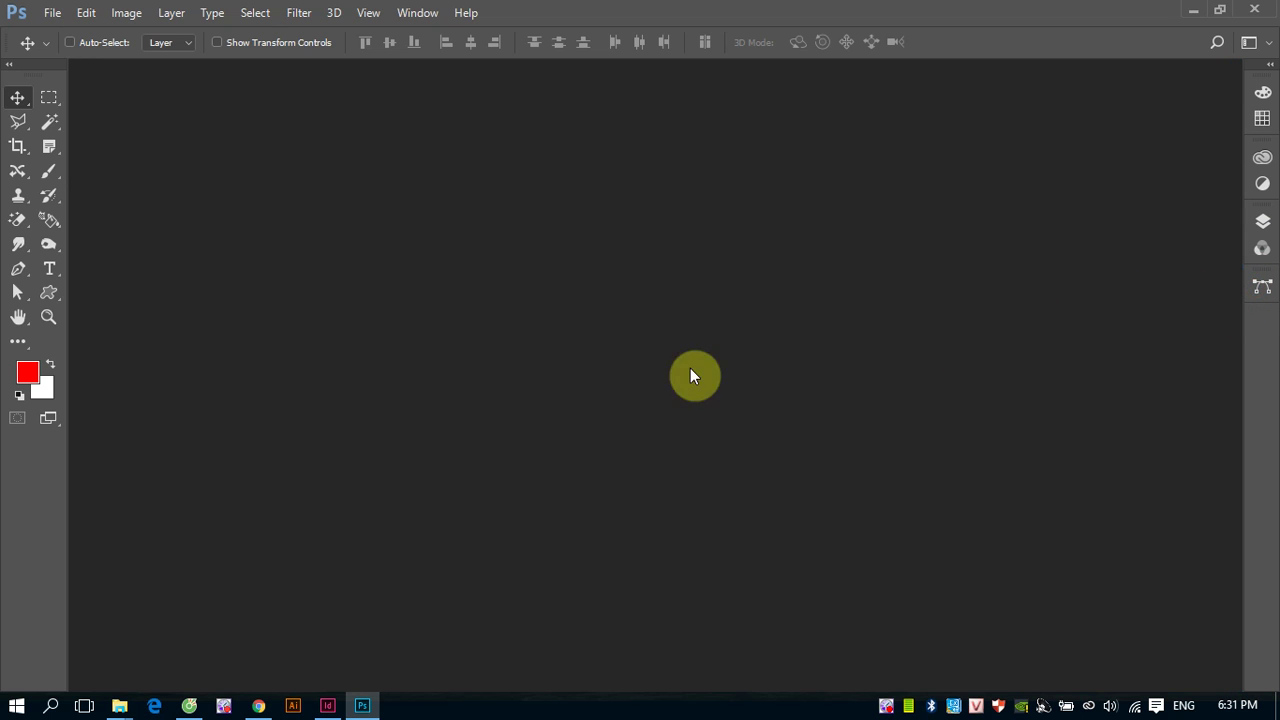
{"action": "left_click_drag", "start_coordinate": [1260, 272], "coordinate": [1192, 295]}
{"action": "left_click_drag", "start_coordinate": [1071, 318], "coordinate": [1260, 226]}
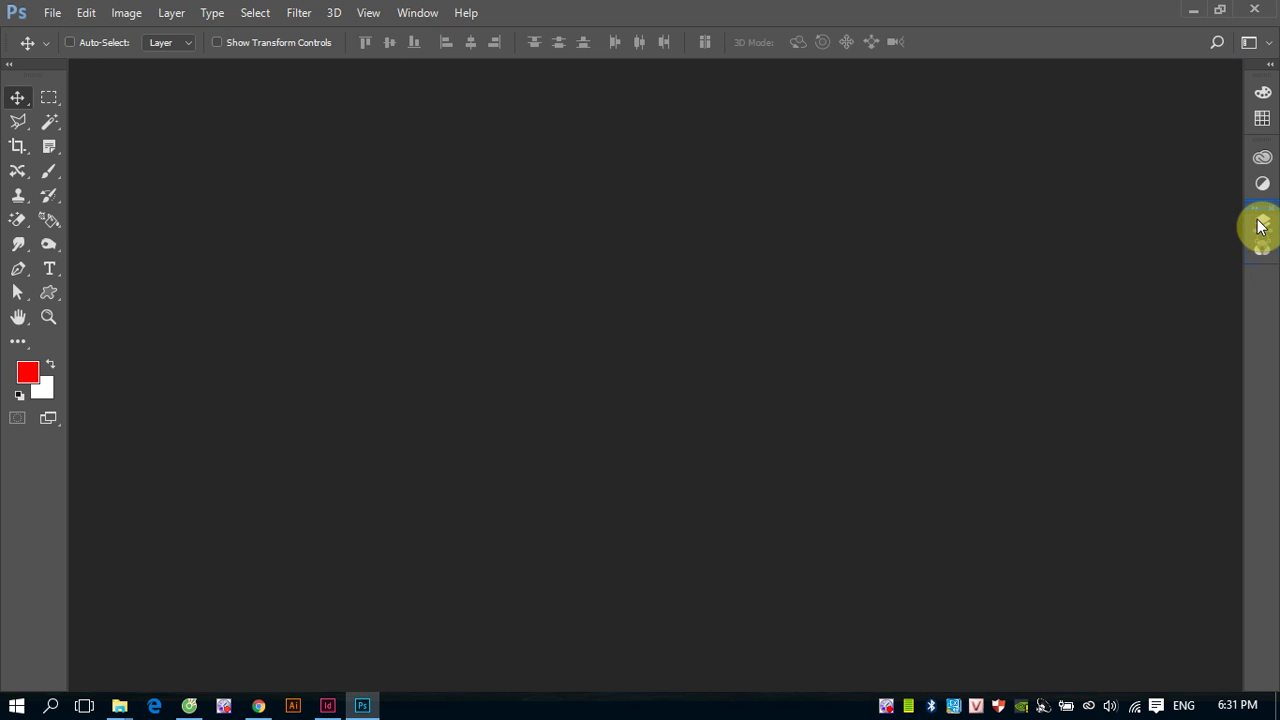
{"action": "mouse_move", "coordinate": [1260, 226]}
{"action": "left_mouse_down"}
{"action": "mouse_move", "coordinate": [1052, 273]}
{"action": "mouse_move", "coordinate": [1268, 224]}
{"action": "left_mouse_up"}
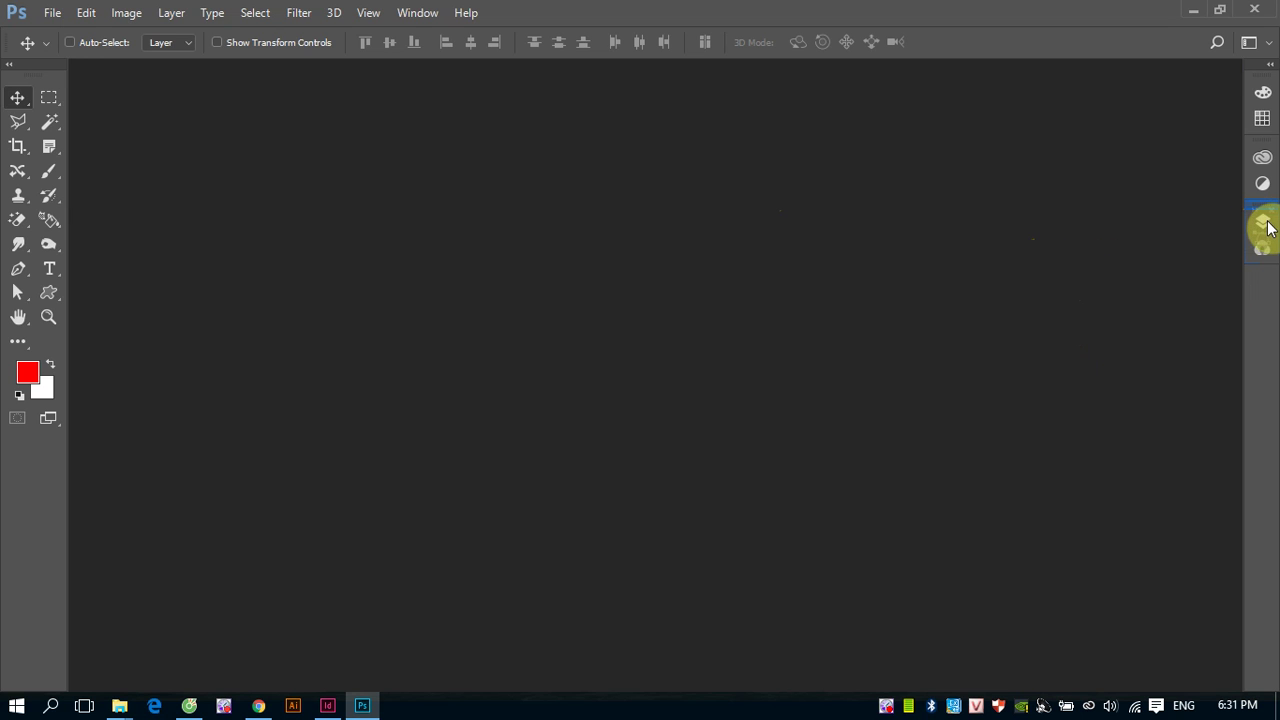
{"action": "left_click_drag", "start_coordinate": [1268, 226], "coordinate": [1263, 222]}
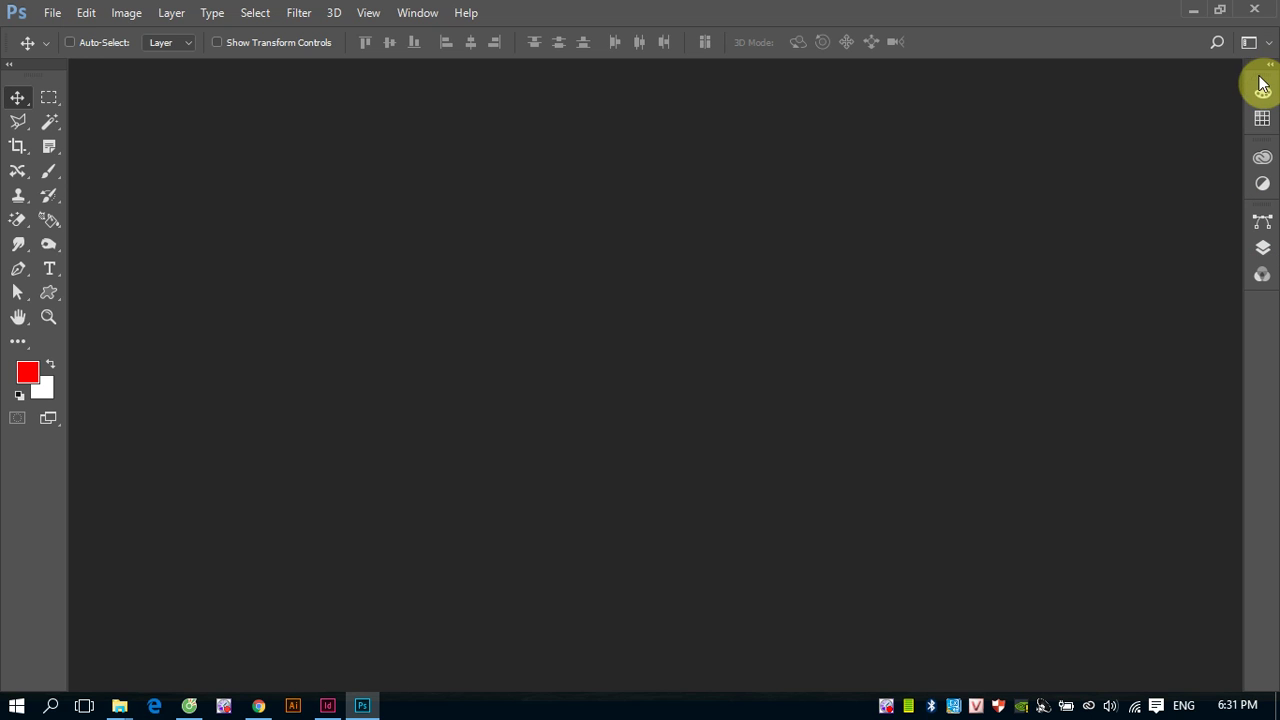
Float the icon column, expand it into full panels, and re-dock it on the right edge.
{"action": "mouse_move", "coordinate": [1260, 64]}
{"action": "left_mouse_down"}
{"action": "mouse_move", "coordinate": [1012, 148]}
{"action": "mouse_move", "coordinate": [575, 140]}
{"action": "left_mouse_up"}
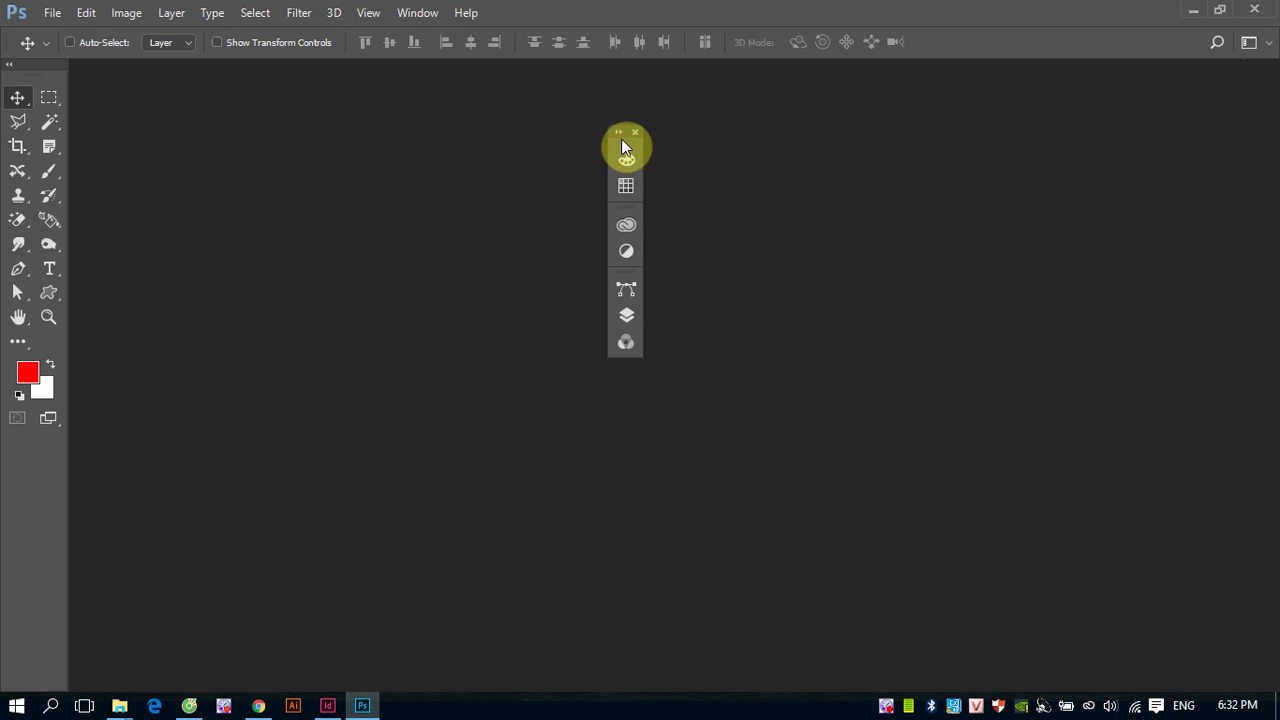
{"action": "mouse_move", "coordinate": [621, 143]}
{"action": "left_mouse_down"}
{"action": "mouse_move", "coordinate": [806, 178]}
{"action": "mouse_move", "coordinate": [624, 154]}
{"action": "left_mouse_up"}
{"action": "left_click", "coordinate": [723, 160]}
{"action": "left_click", "coordinate": [617, 132]}
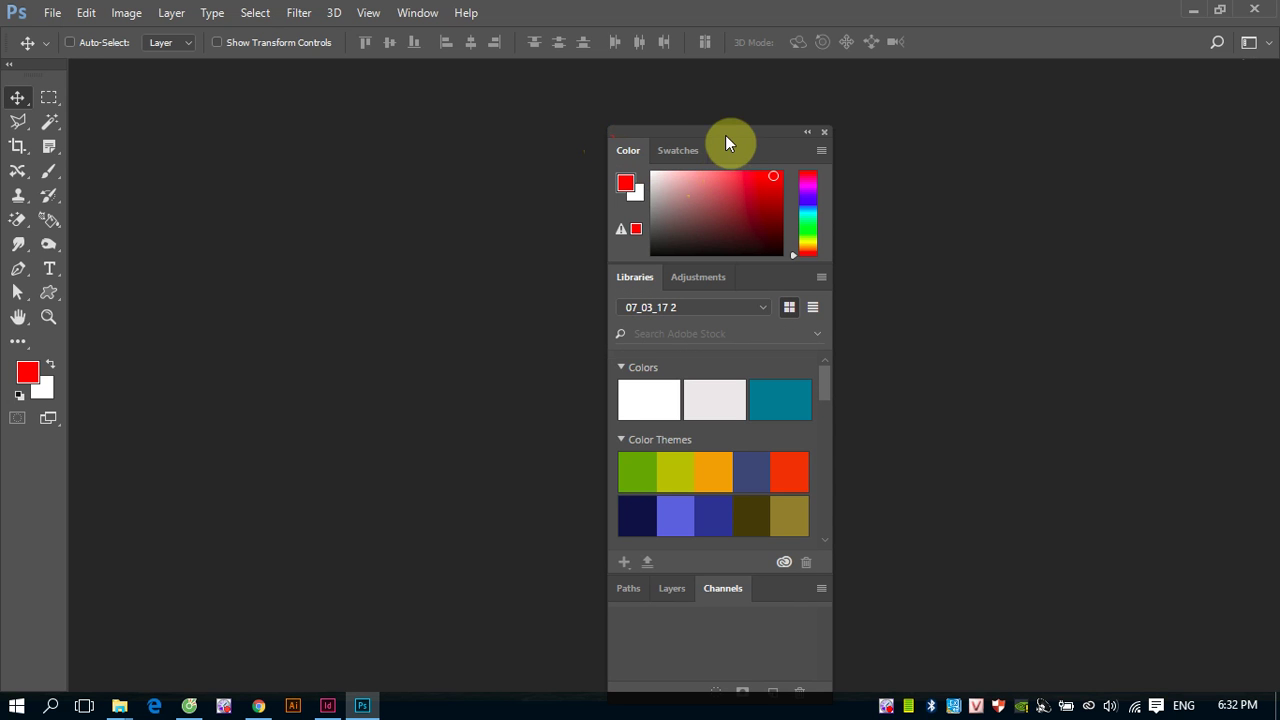
{"action": "left_click_drag", "start_coordinate": [725, 135], "coordinate": [1273, 120]}
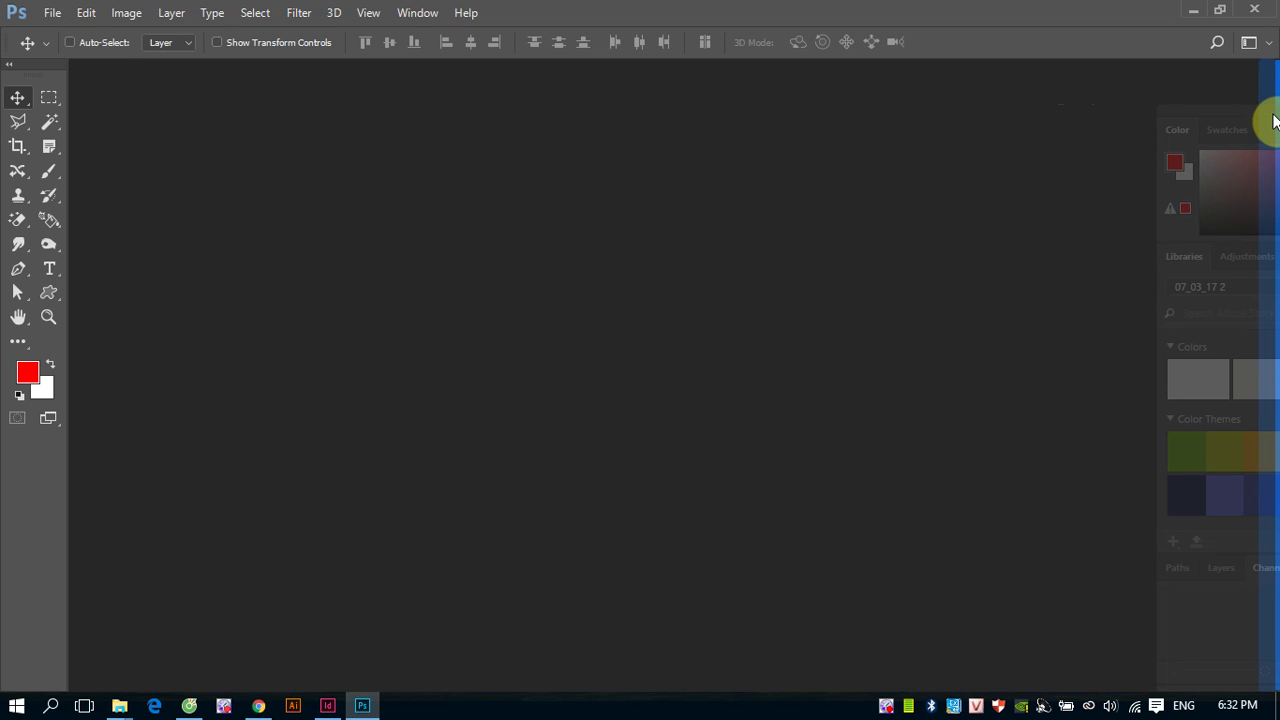
{"action": "left_click_drag", "start_coordinate": [1273, 120], "coordinate": [1250, 122]}
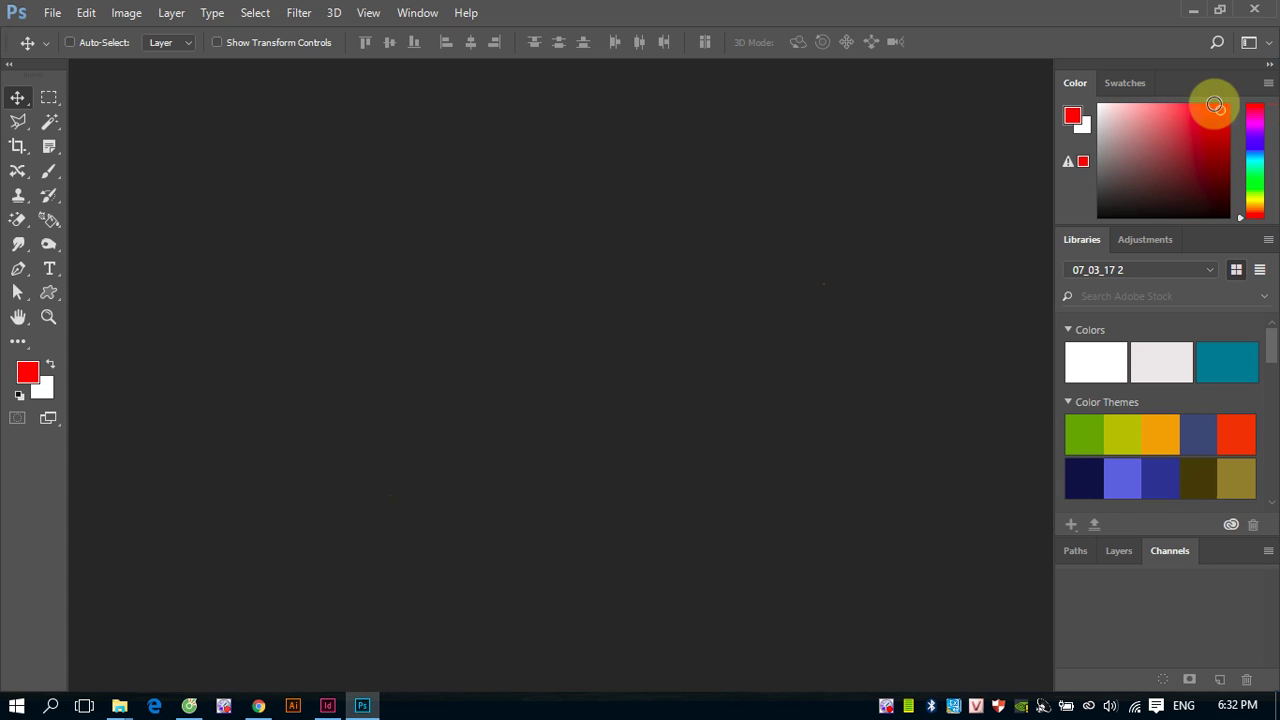
Collapse the dock, open Layers, switch the group to Channels then Paths, and re-expand all panels.
{"action": "left_click", "coordinate": [1270, 66]}
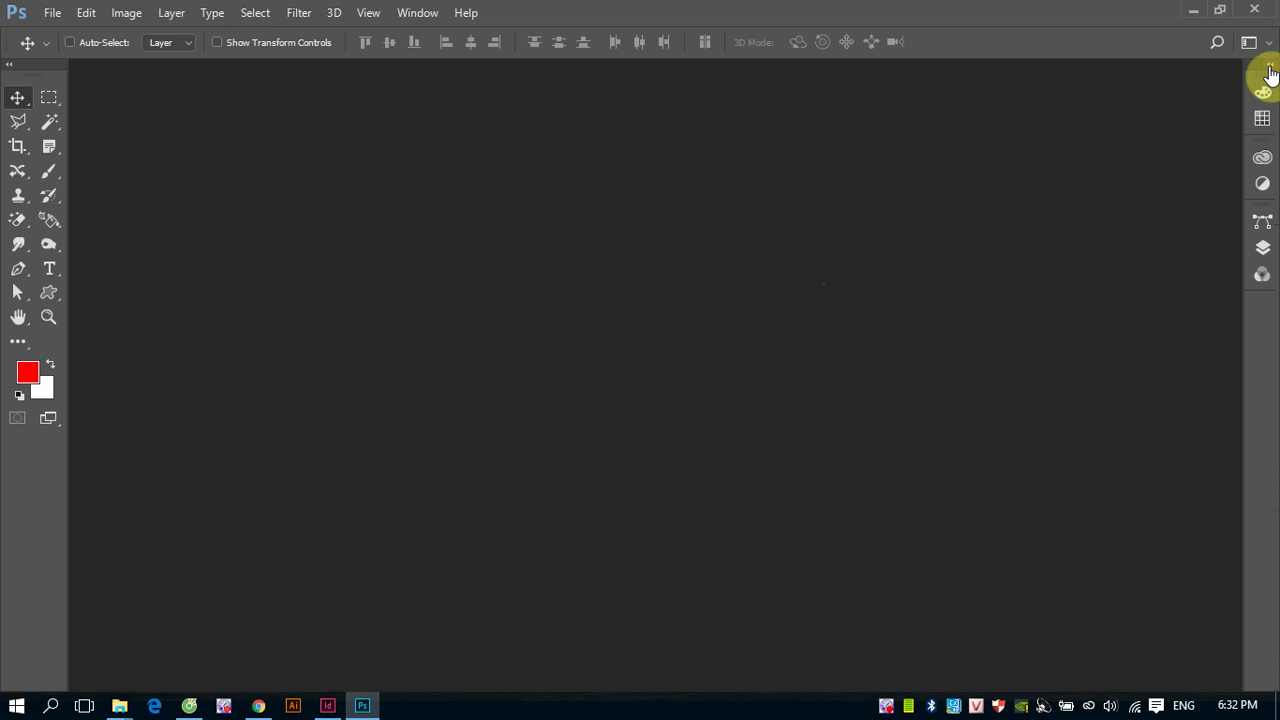
{"action": "left_click", "coordinate": [1263, 250]}
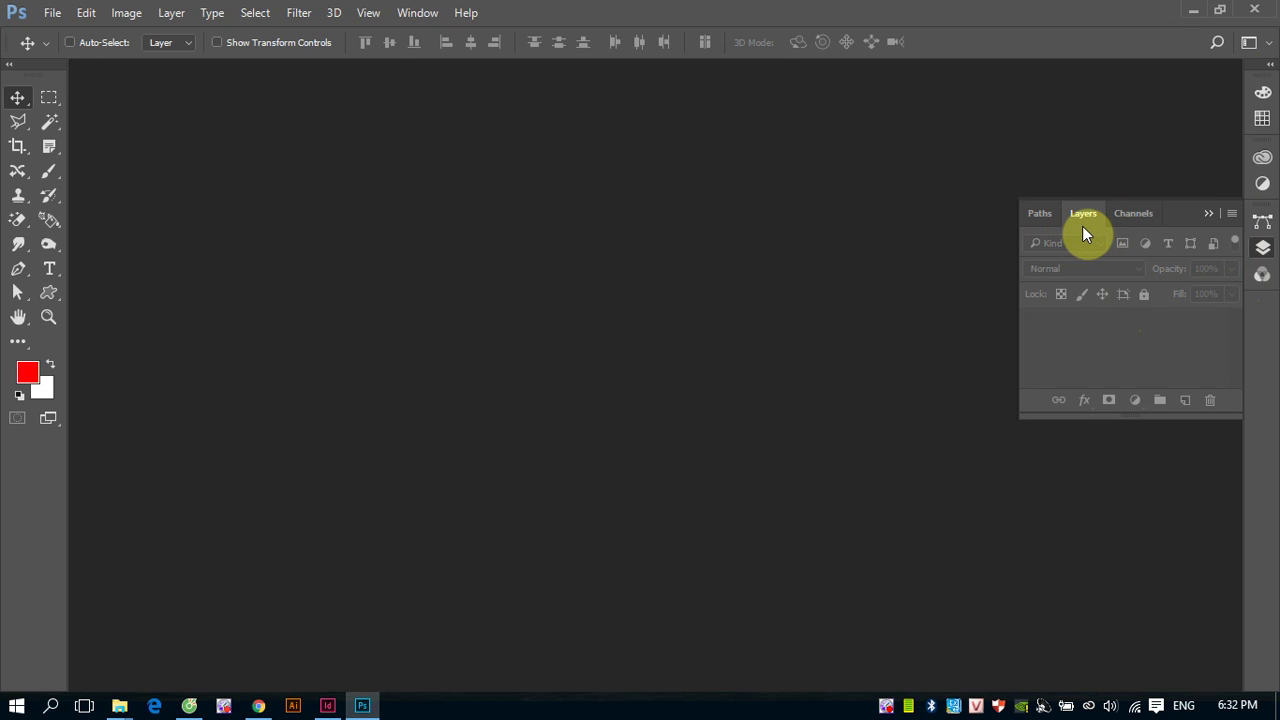
{"action": "left_click", "coordinate": [1131, 217]}
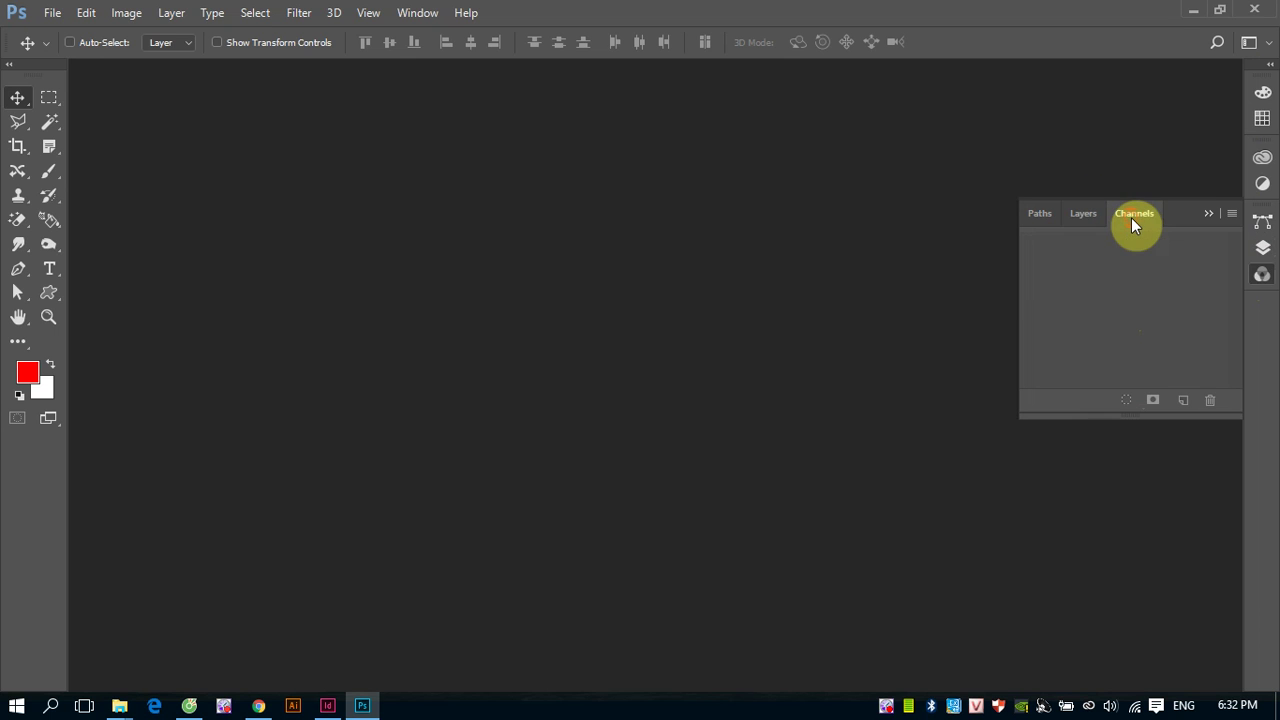
{"action": "left_click", "coordinate": [1032, 217]}
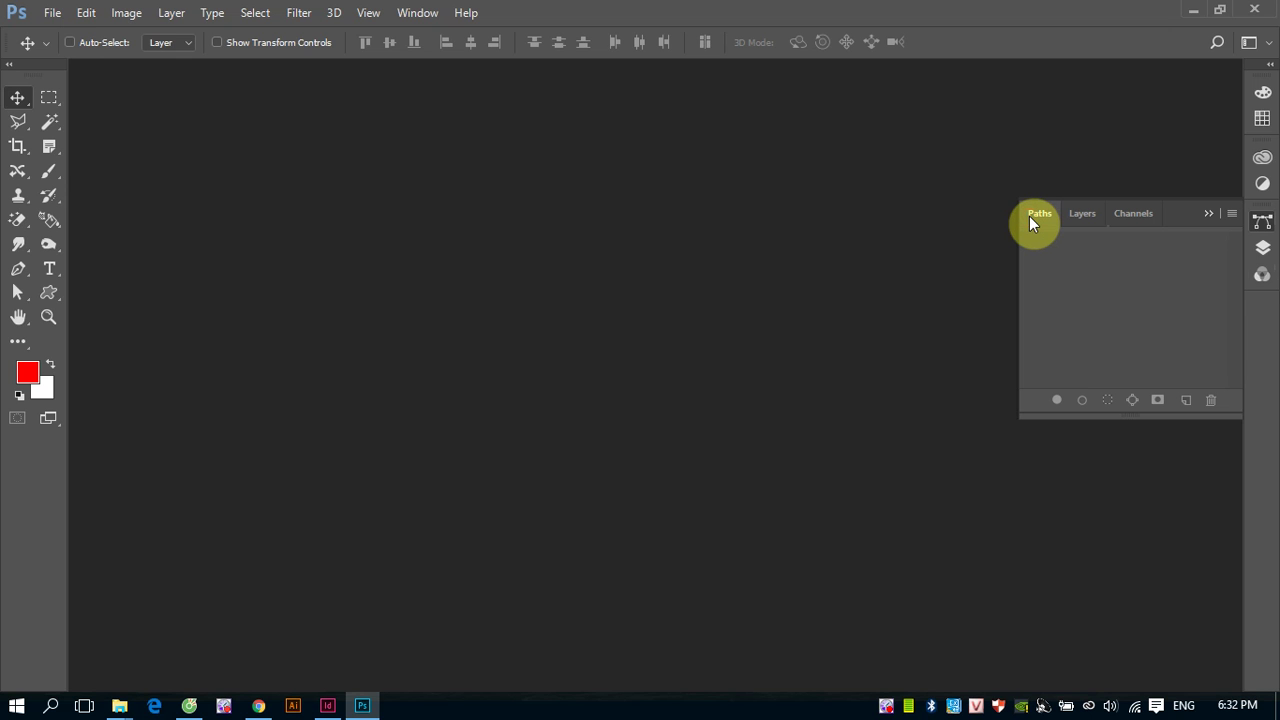
{"action": "left_click", "coordinate": [1268, 64]}
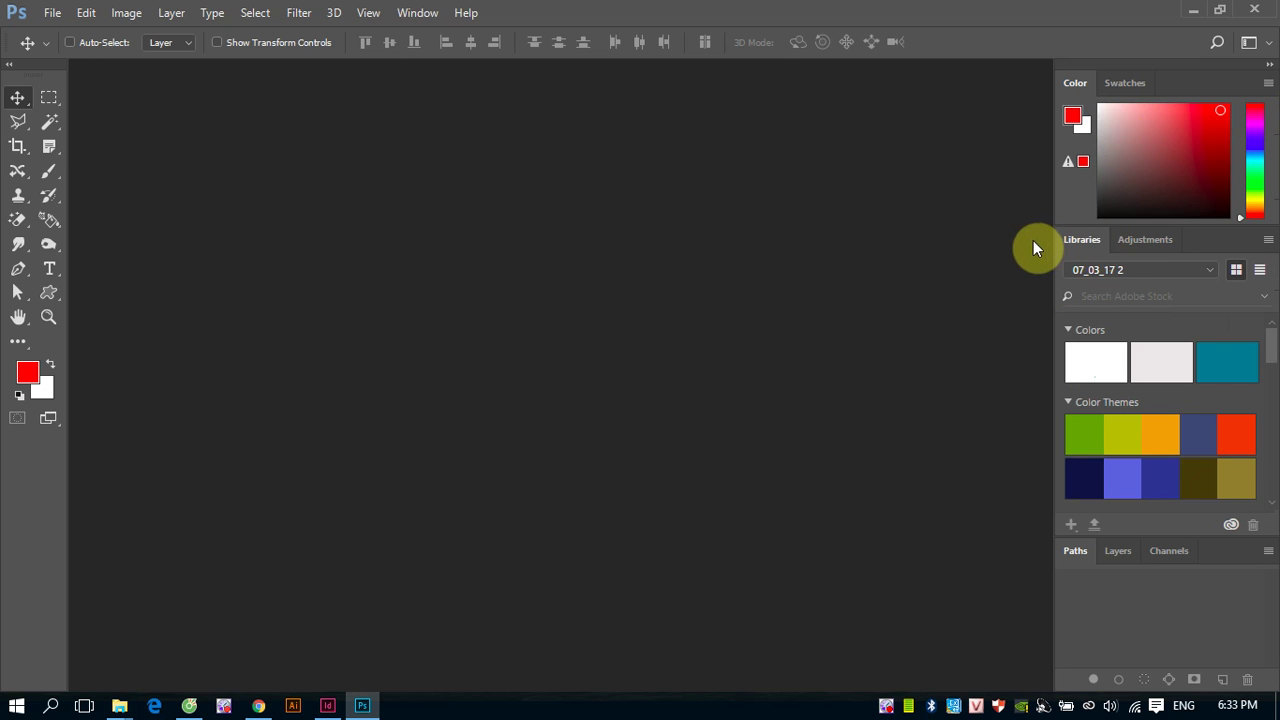
Show Swatches, then collapse the Swatches and Libraries panels down to their tab rows.
{"action": "left_click", "coordinate": [1125, 85]}
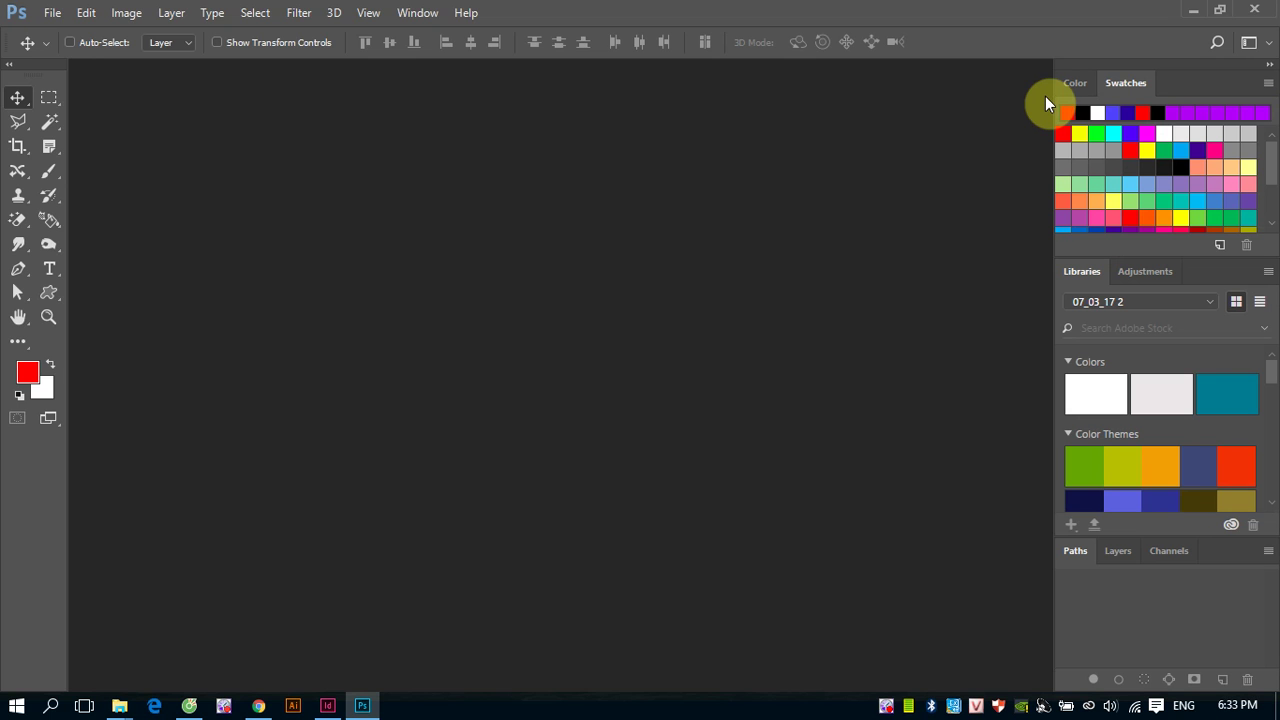
{"action": "left_click", "coordinate": [1119, 84]}
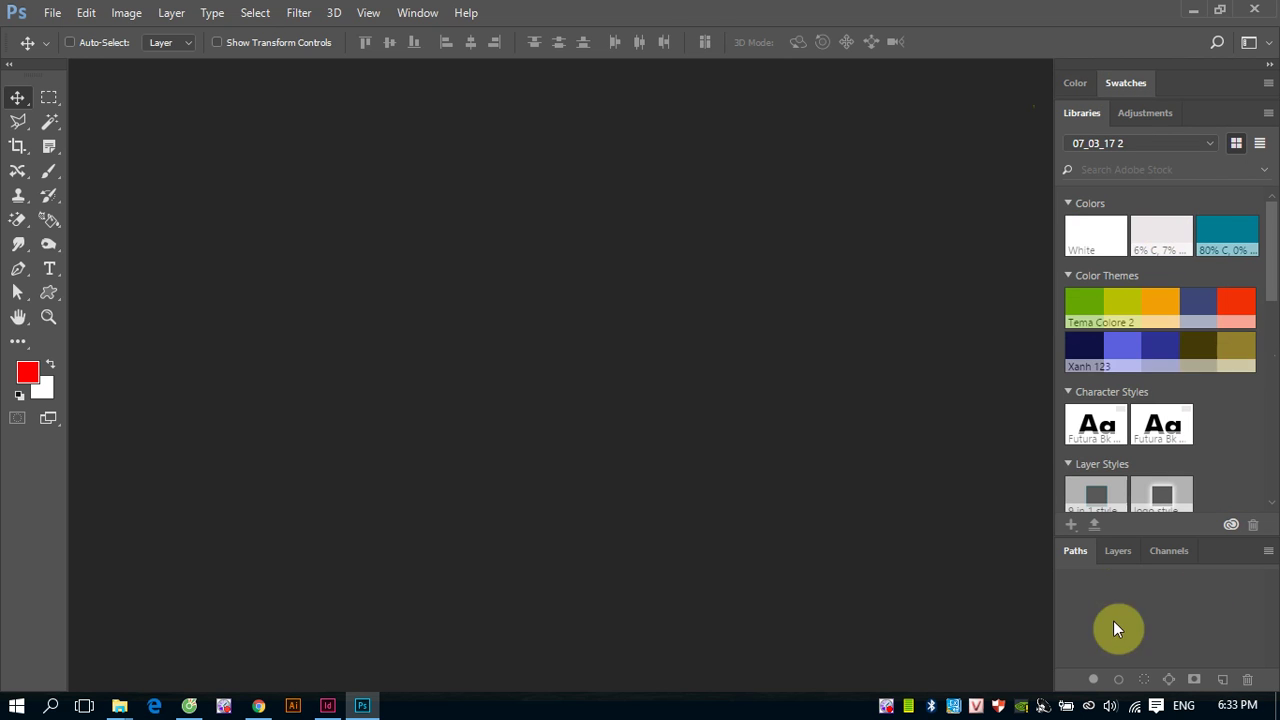
{"action": "left_click", "coordinate": [1072, 114]}
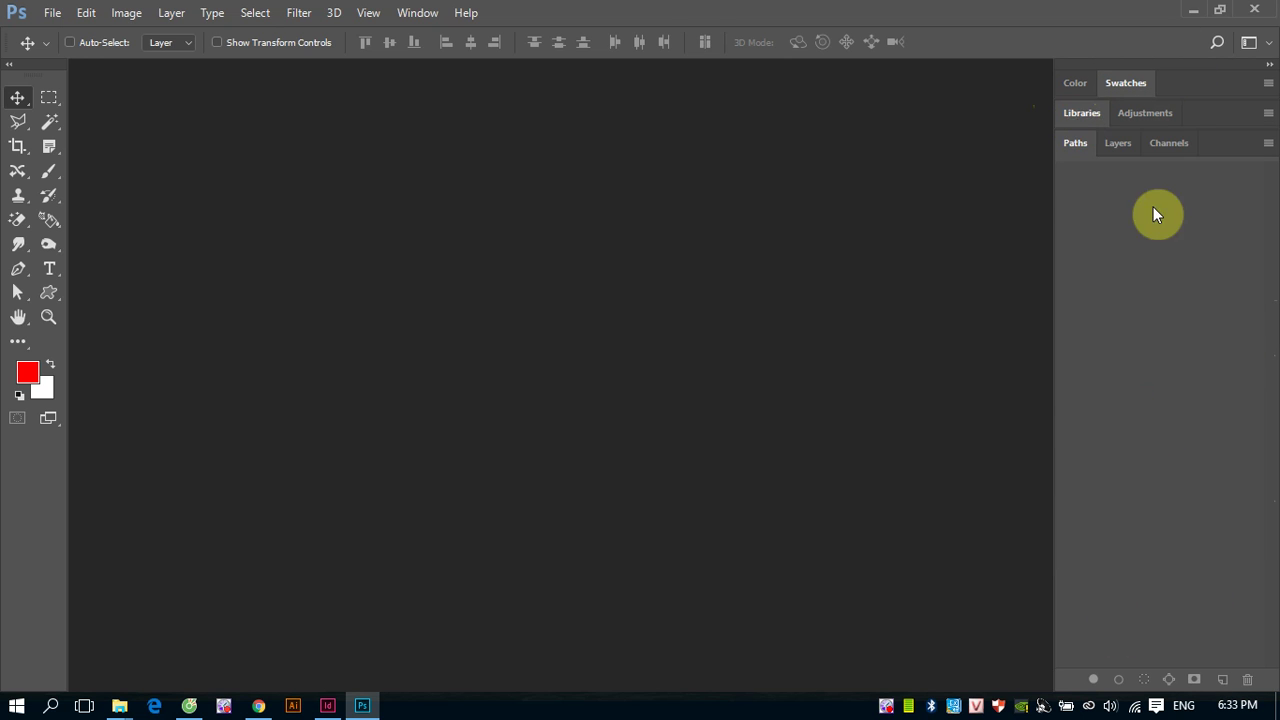
Cycle the Layers, Channels and Paths tabs, then collapse the whole dock to icons.
{"action": "left_click", "coordinate": [1114, 144]}
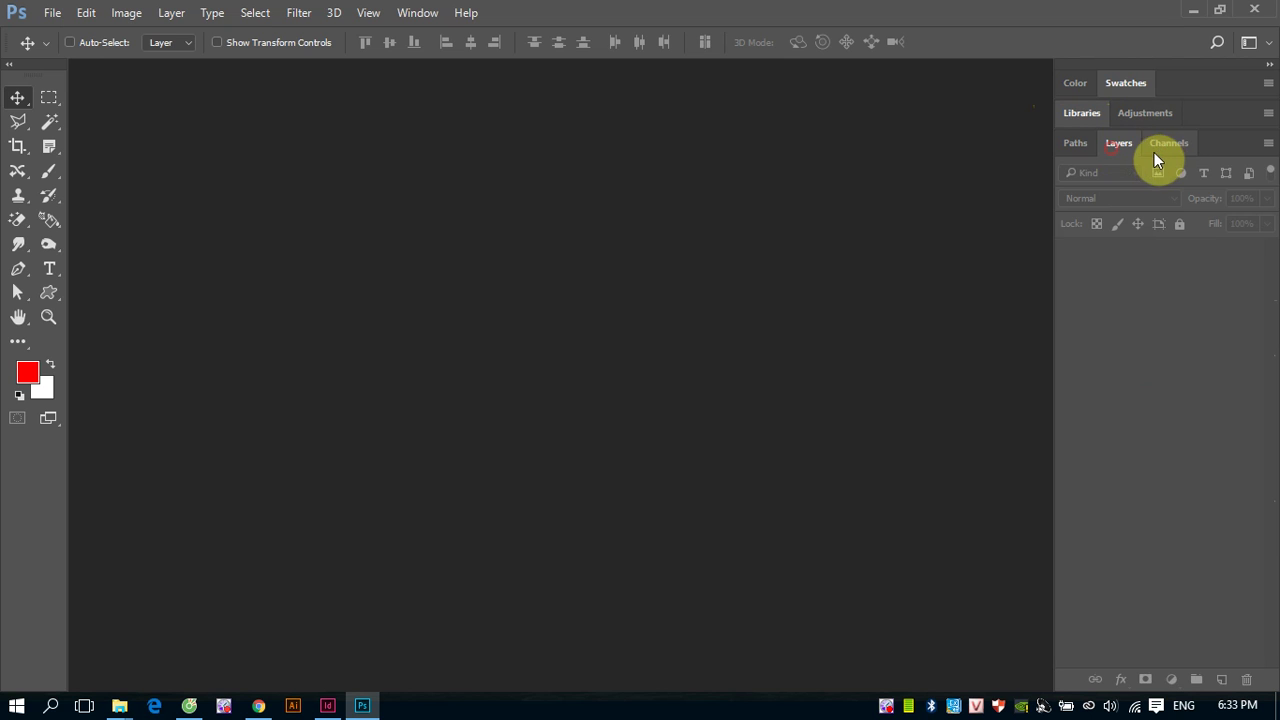
{"action": "left_click", "coordinate": [1165, 144]}
{"action": "left_click", "coordinate": [1075, 145]}
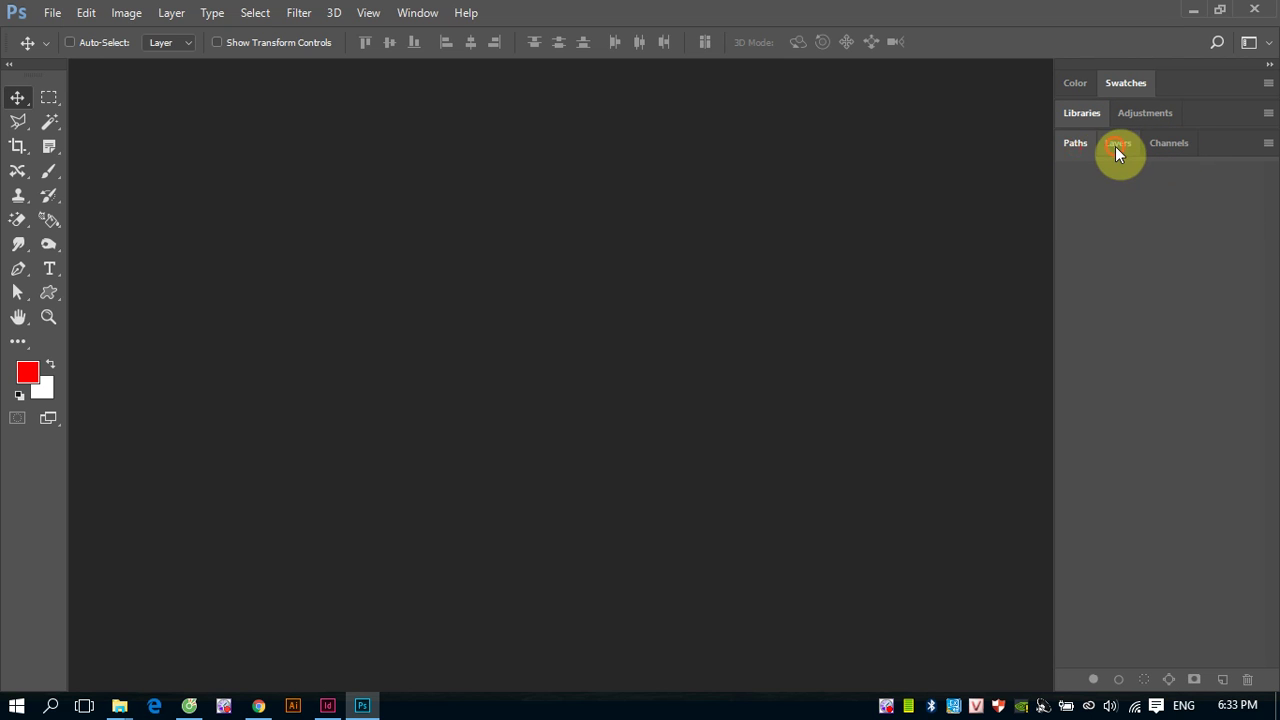
{"action": "left_click", "coordinate": [1115, 145]}
{"action": "left_click", "coordinate": [1165, 144]}
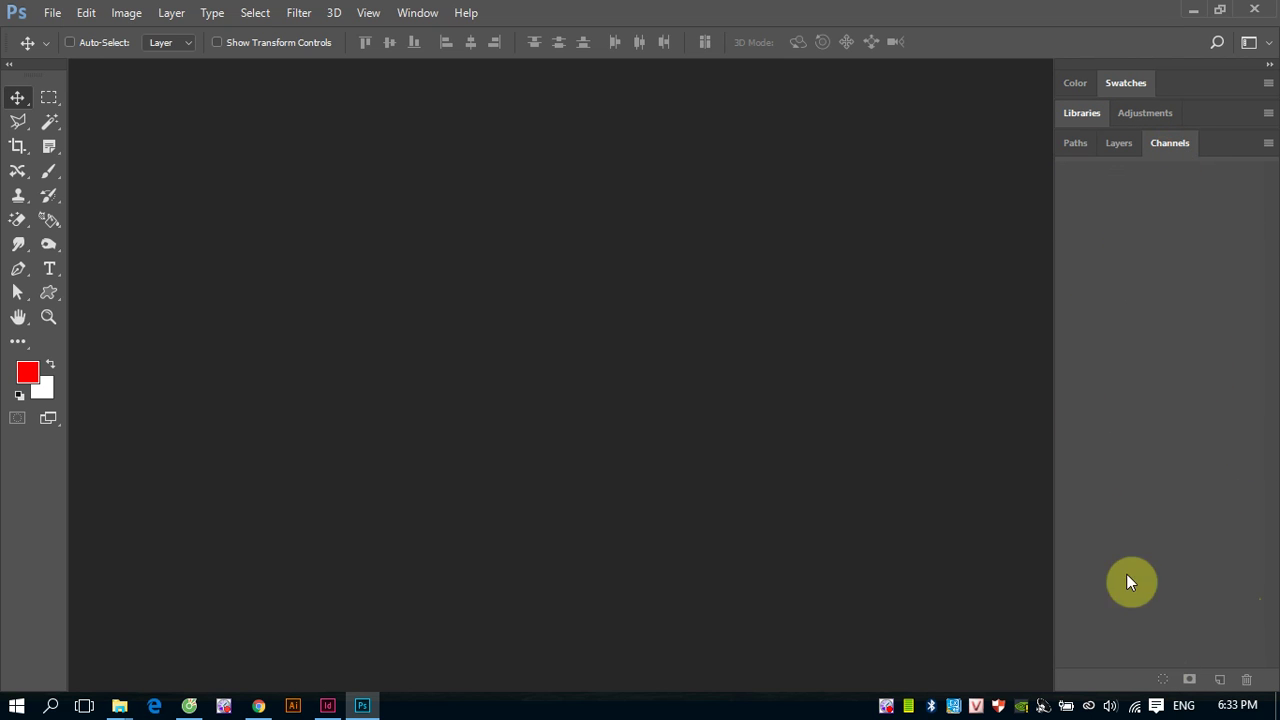
{"action": "left_click", "coordinate": [1267, 65]}
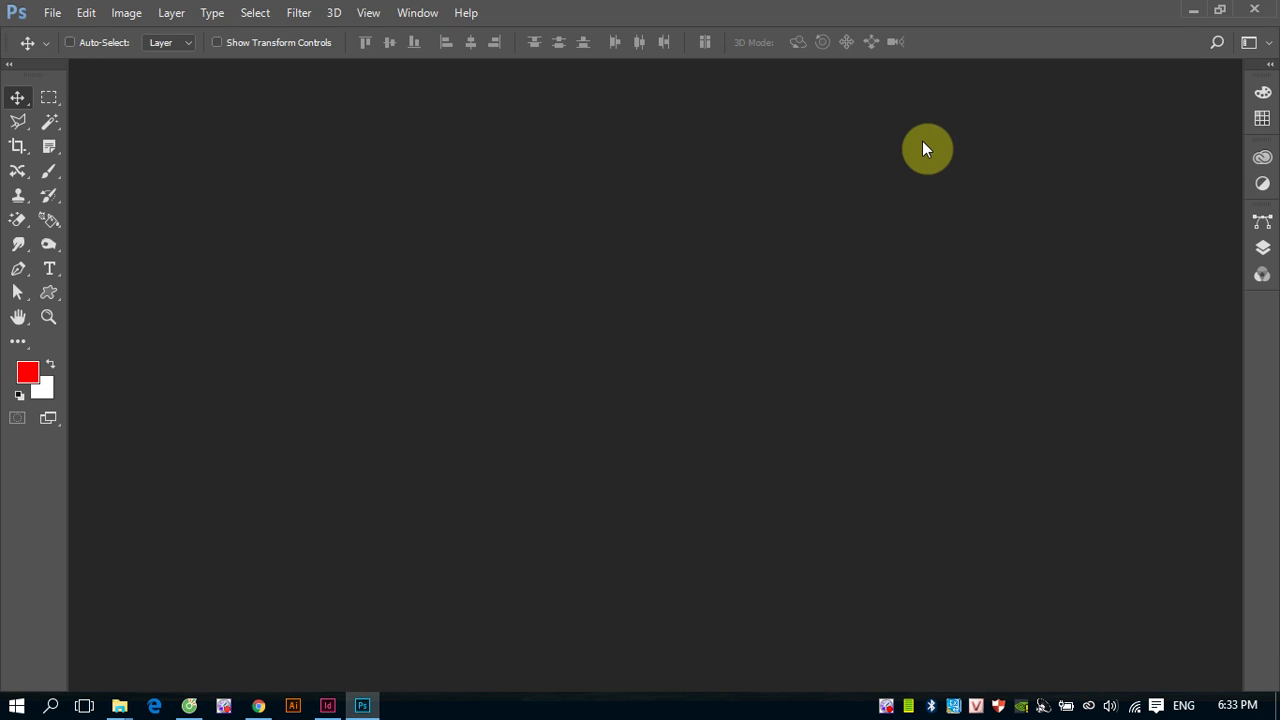
{"action": "key", "text": "Tab"}
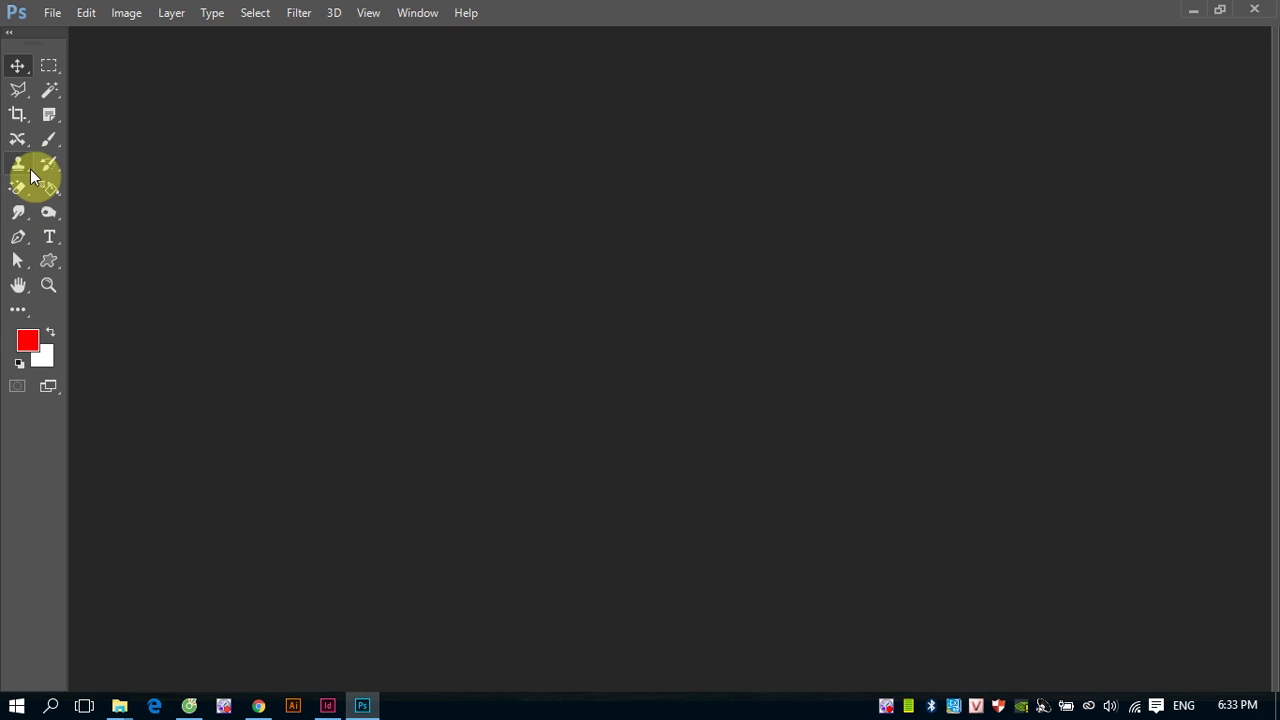
{"action": "left_click", "coordinate": [796, 209]}
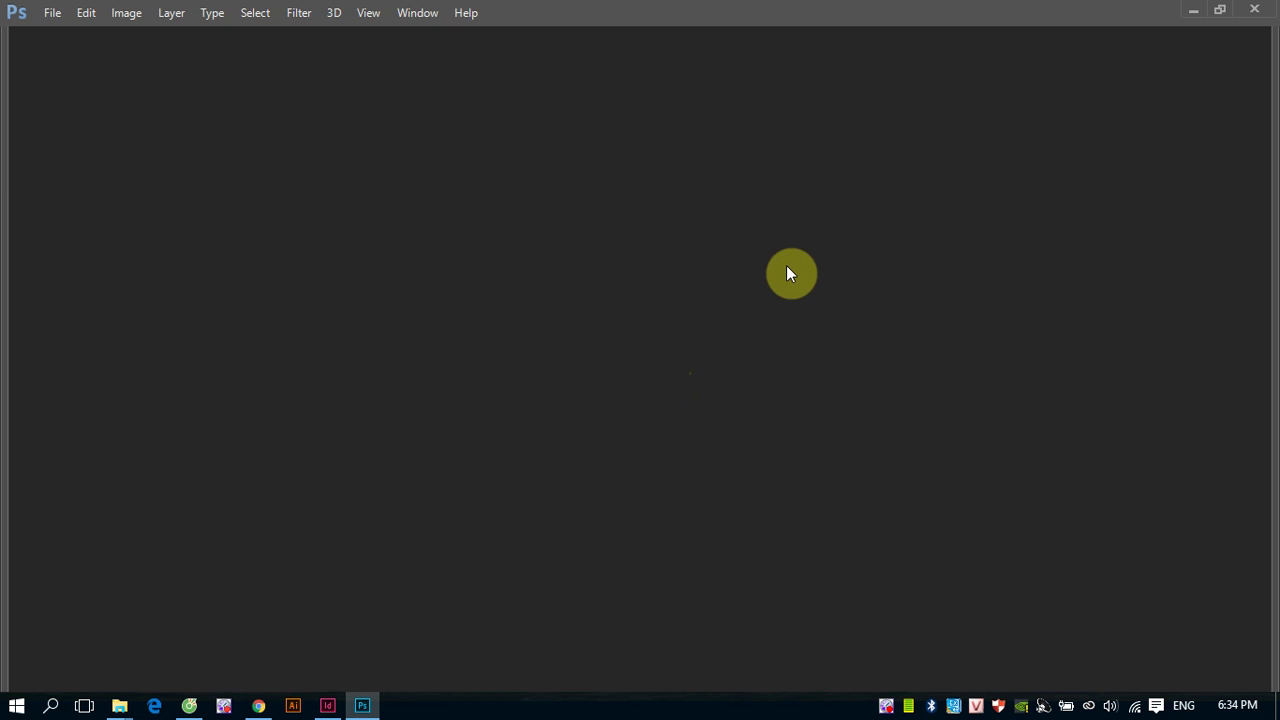
{"action": "key", "text": "Tab"}
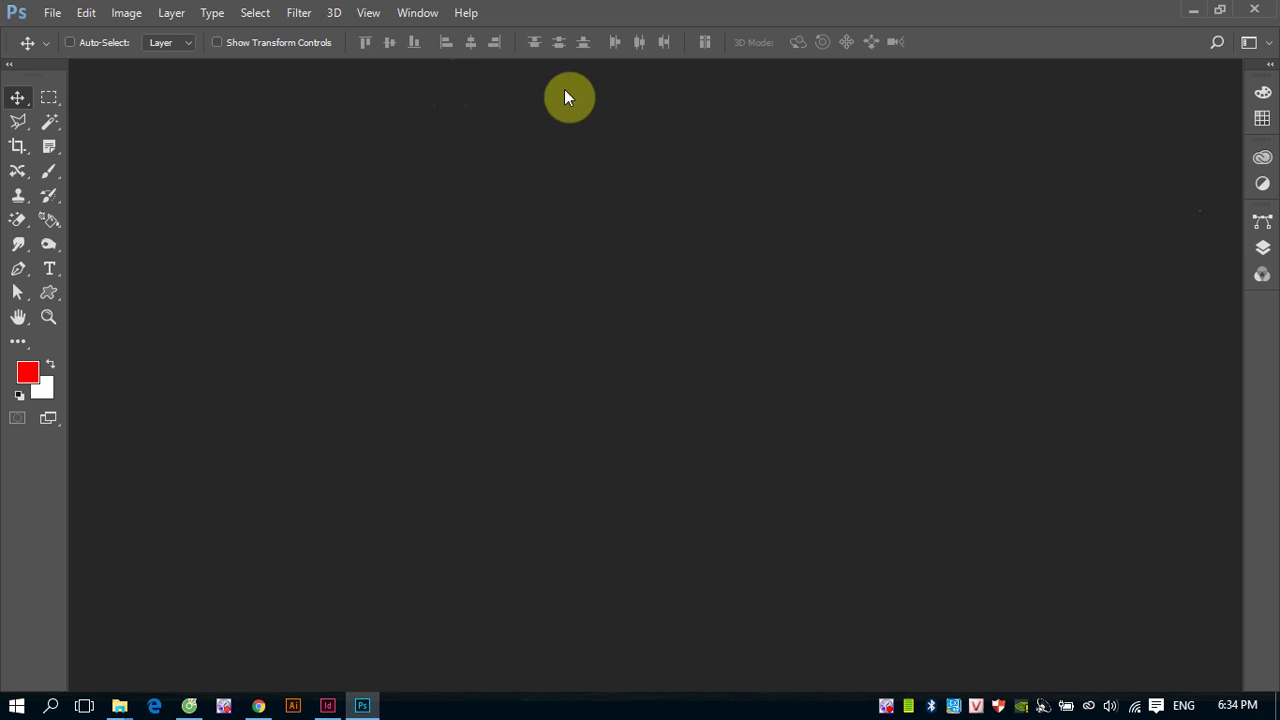
{"action": "left_click", "coordinate": [414, 22]}
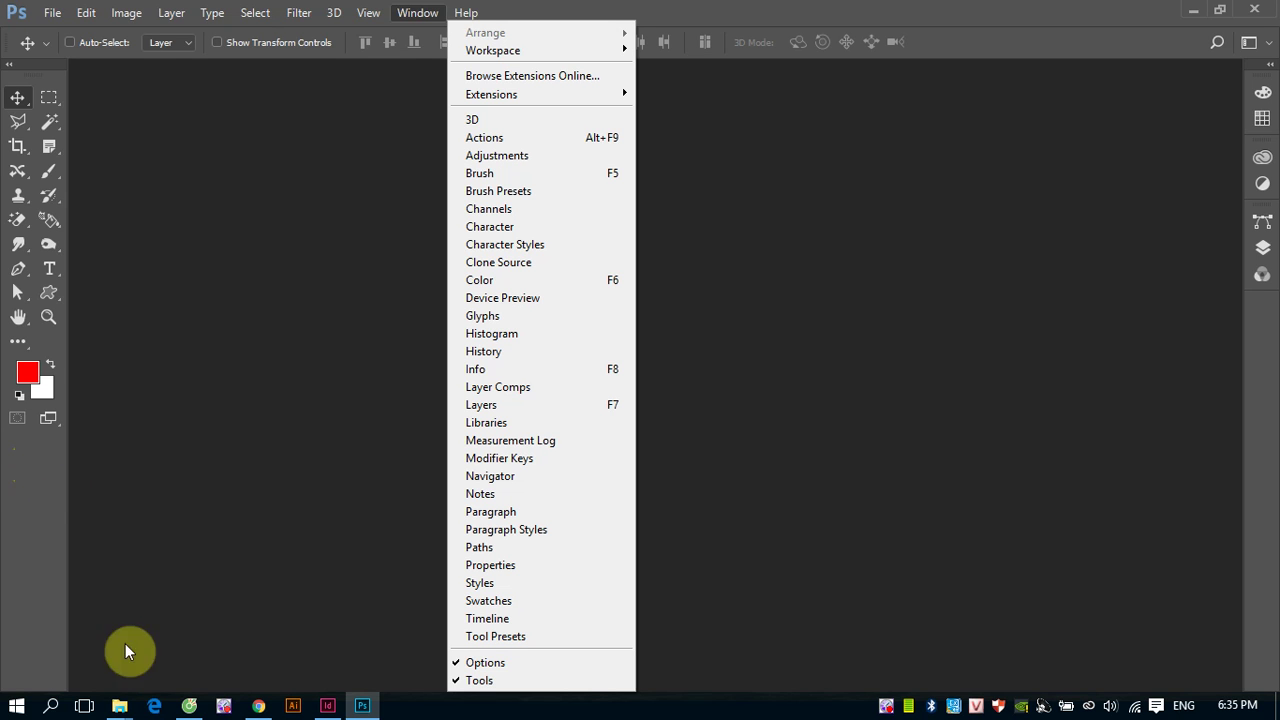
{"action": "left_click", "coordinate": [479, 681]}
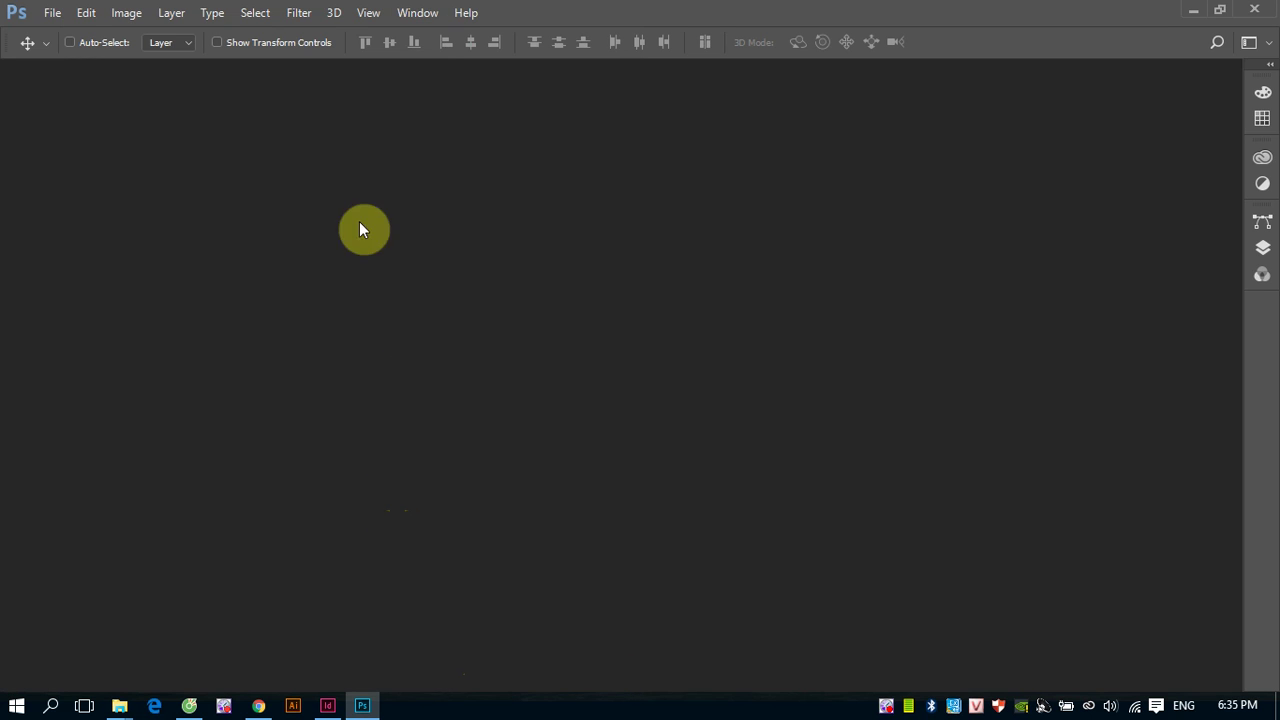
{"action": "left_click", "coordinate": [417, 12]}
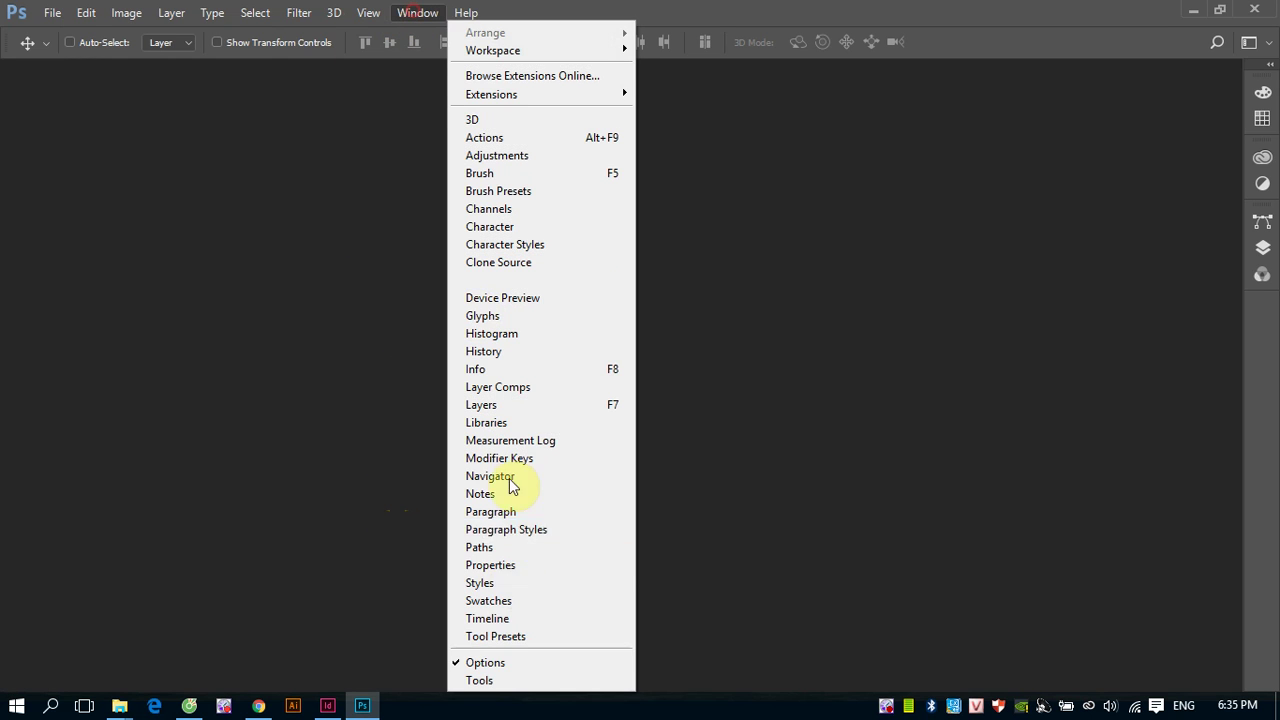
{"action": "left_click", "coordinate": [483, 665]}
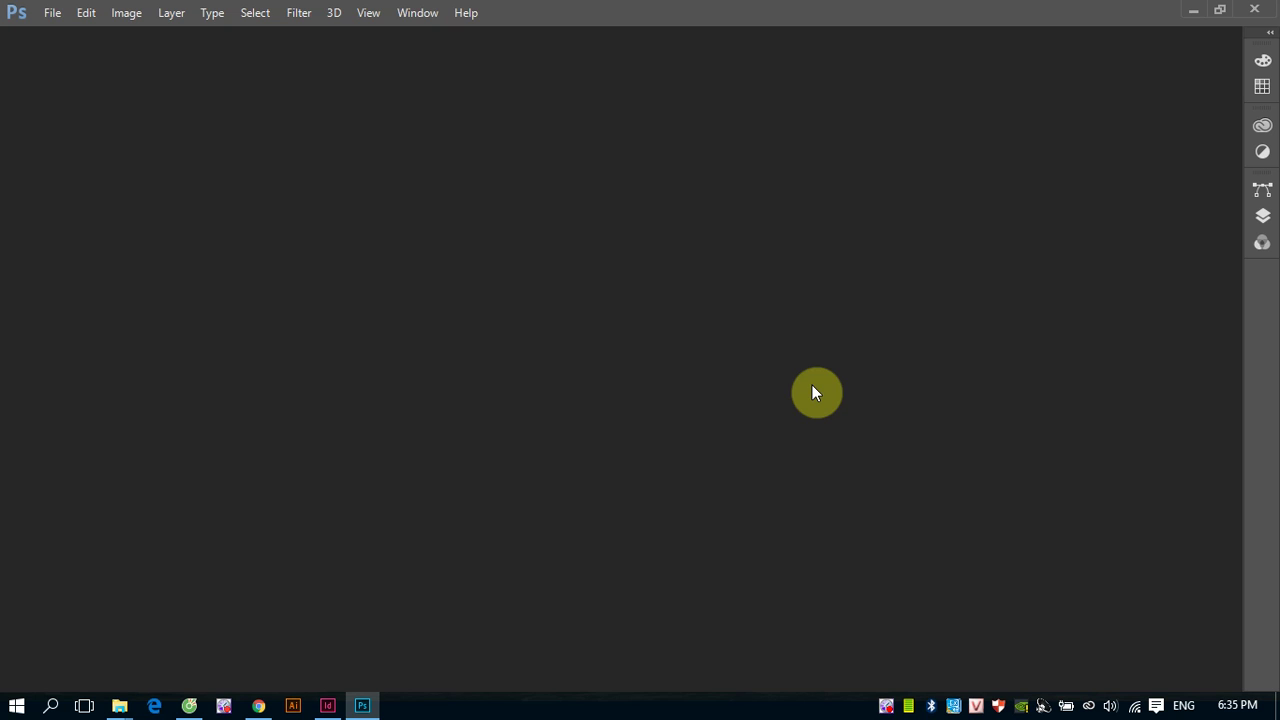
{"action": "left_click", "coordinate": [417, 20]}
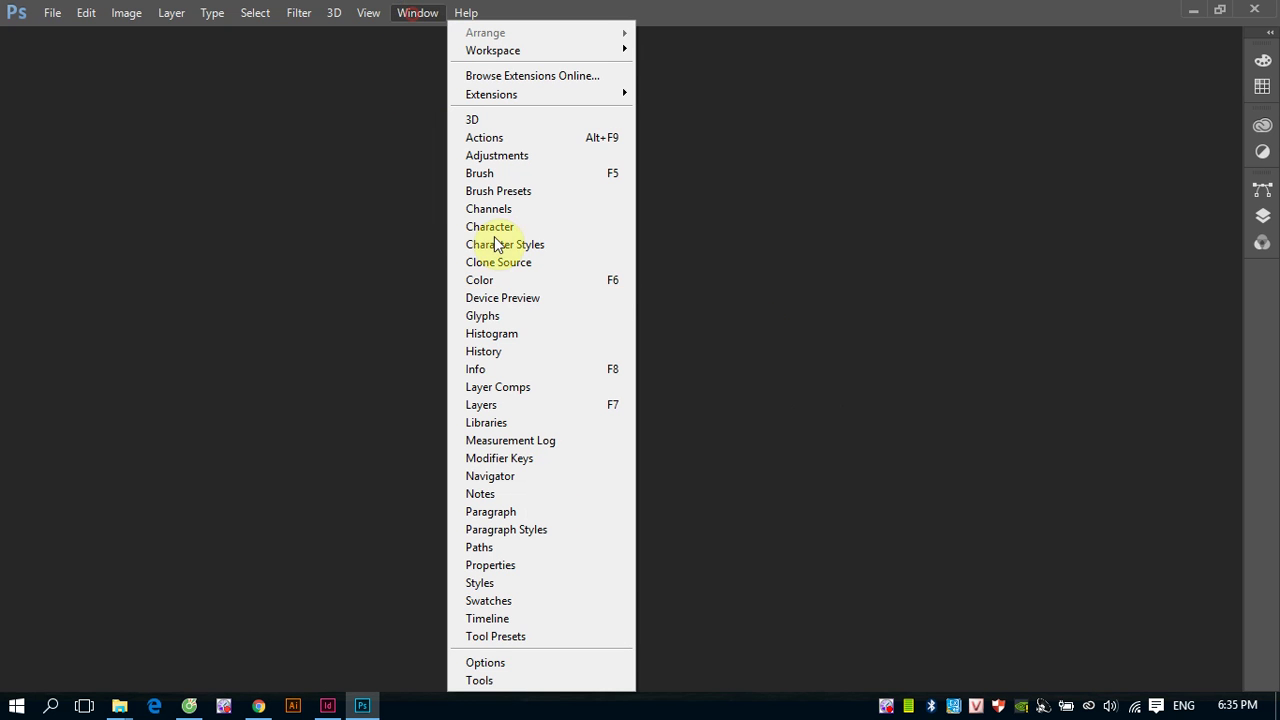
{"action": "left_click", "coordinate": [514, 664]}
{"action": "left_click", "coordinate": [414, 14]}
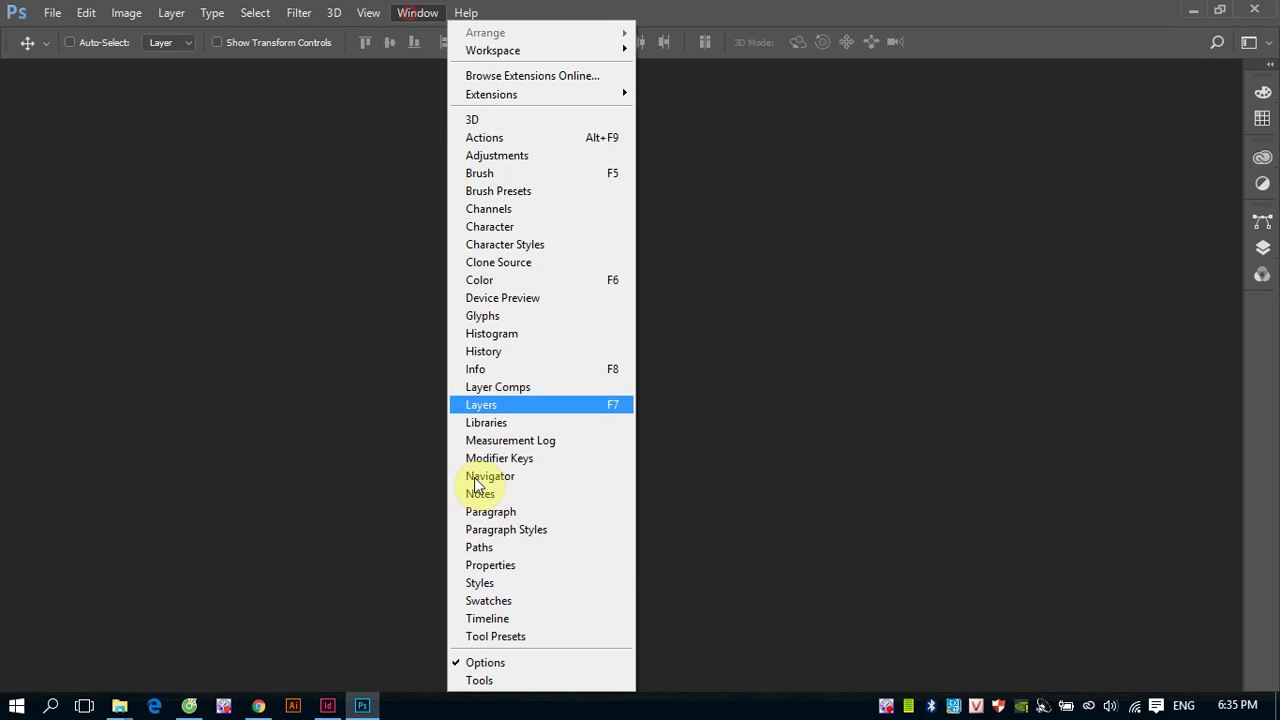
{"action": "left_click", "coordinate": [493, 681]}
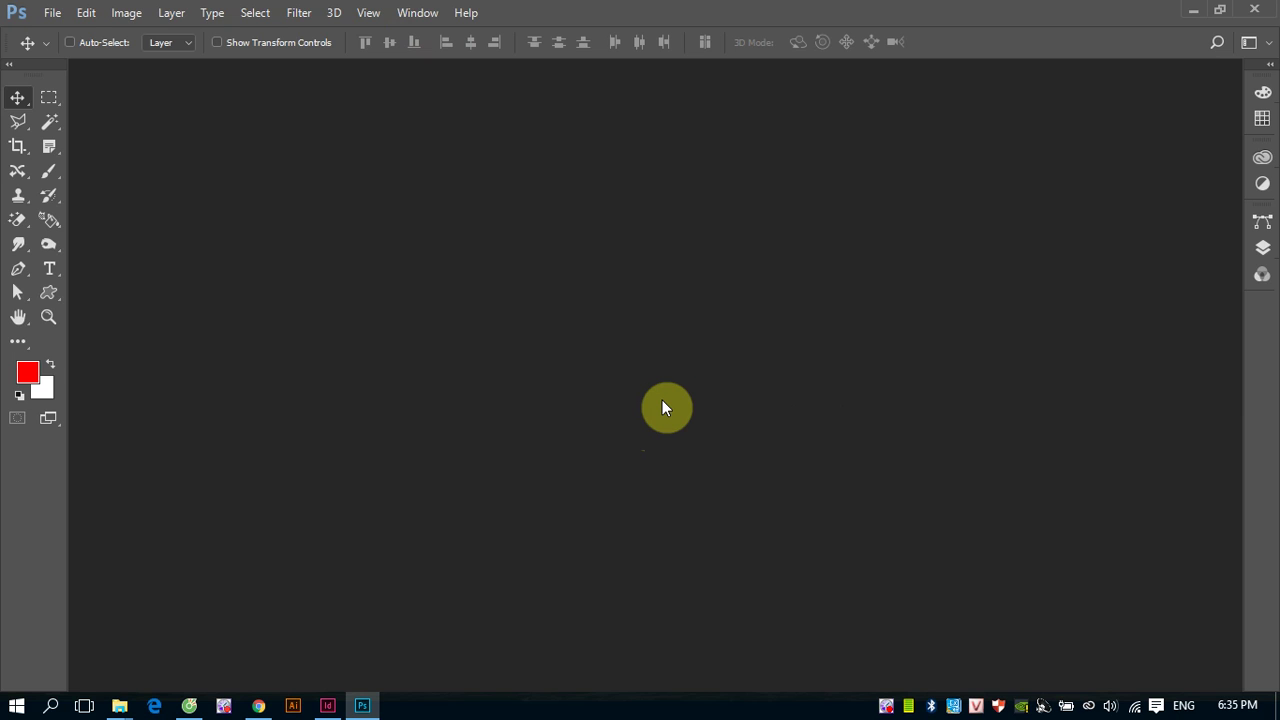